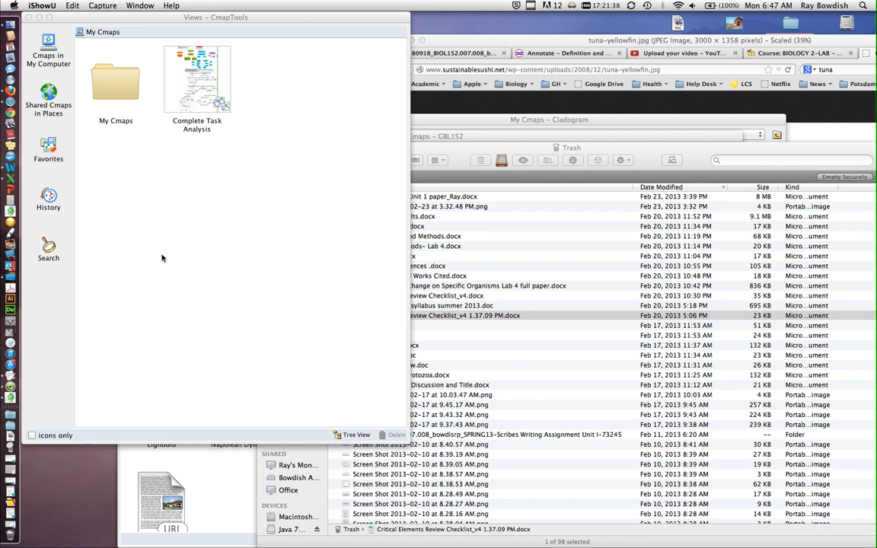
- Start a new folder in My Cmaps and name it "Dissection Cmap"
right_click(172, 201)
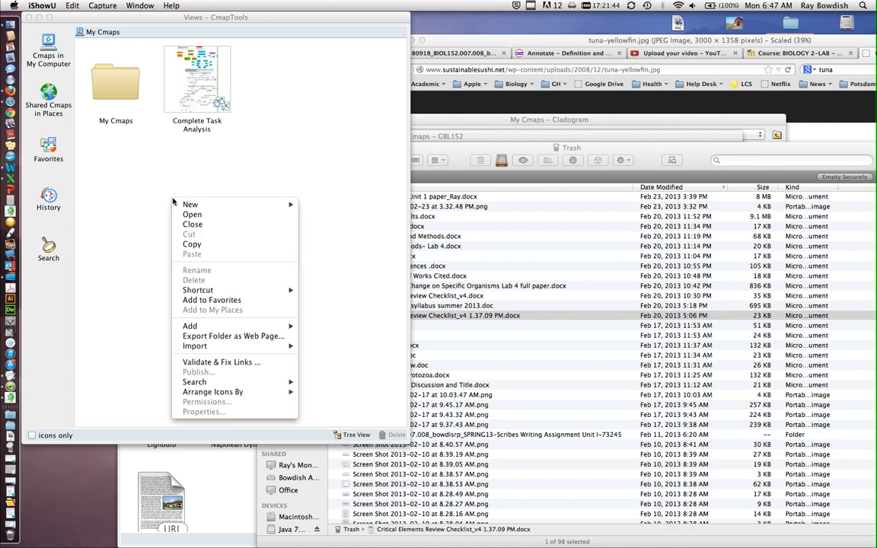
mouse_move(189, 207)
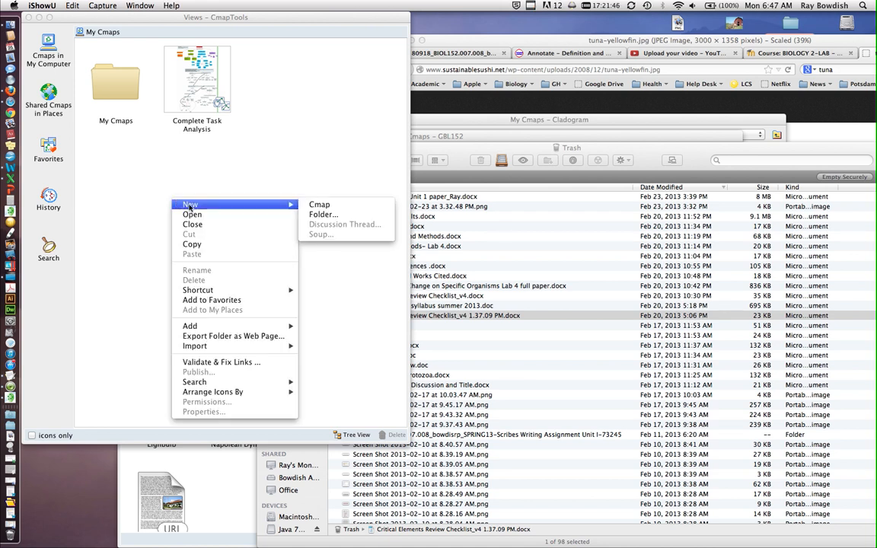
click(335, 216)
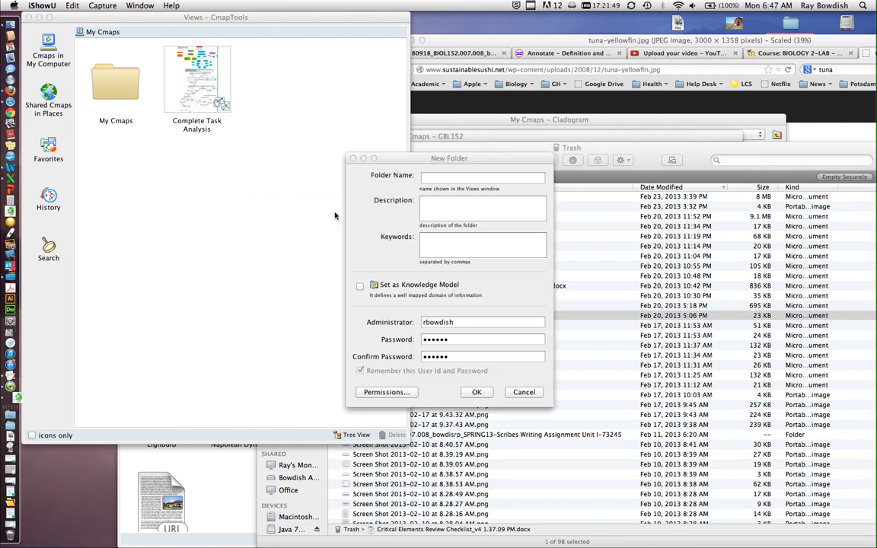
click(482, 177)
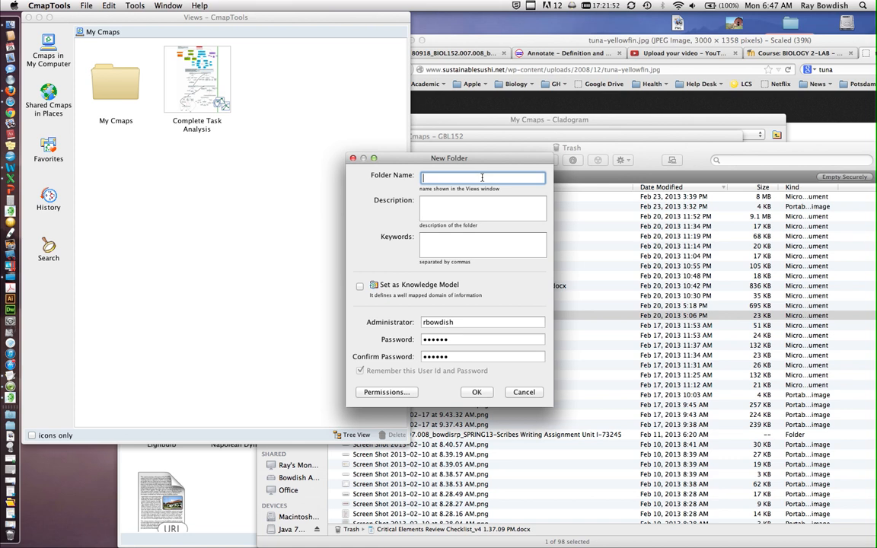
text(Dissection Cmap)
- Review the folder's permissions list and the available user types without adding a user, and create the folder
click(356, 392)
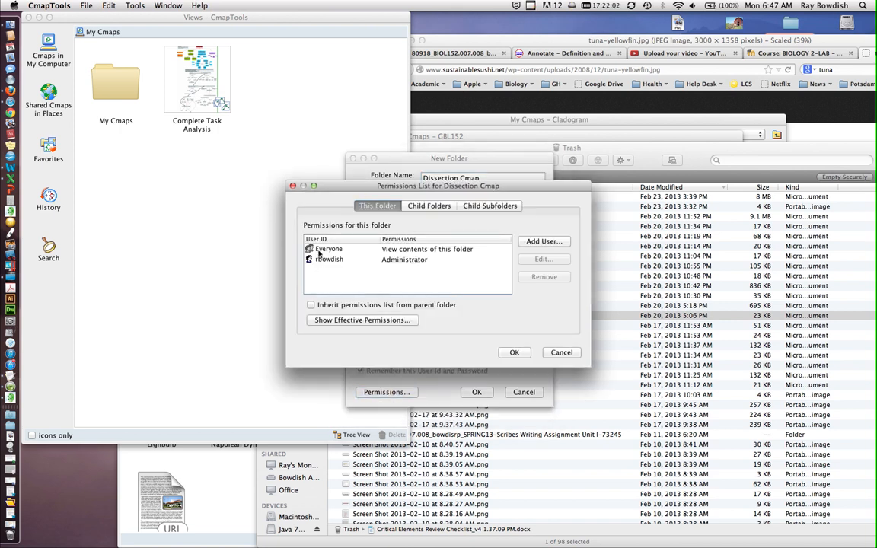
click(531, 241)
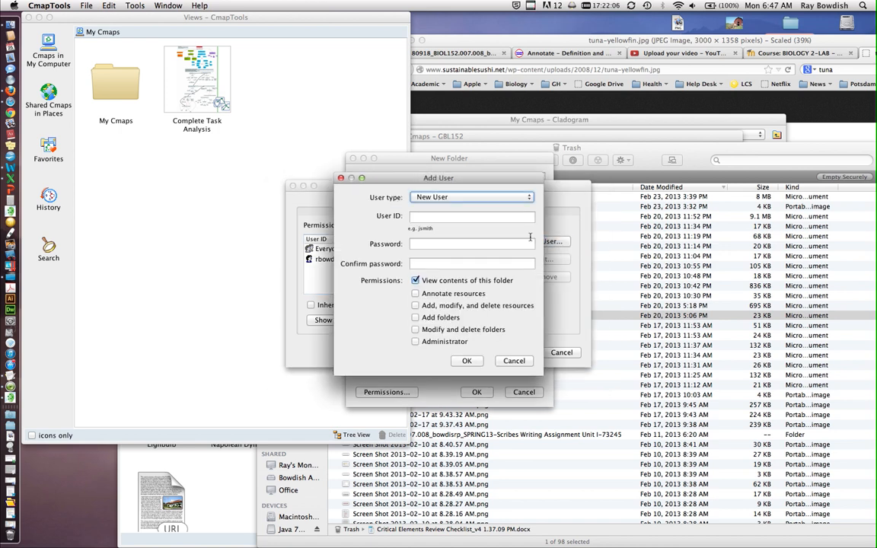
click(504, 198)
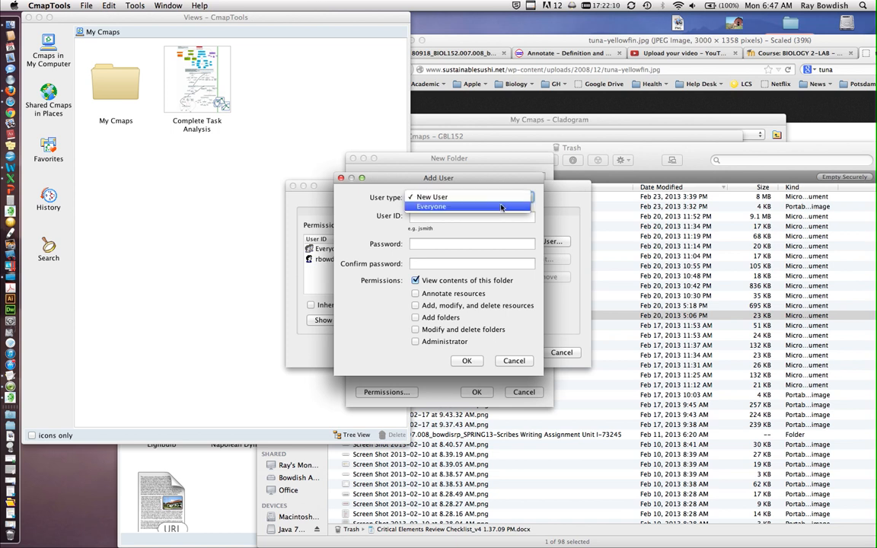
click(509, 361)
click(514, 360)
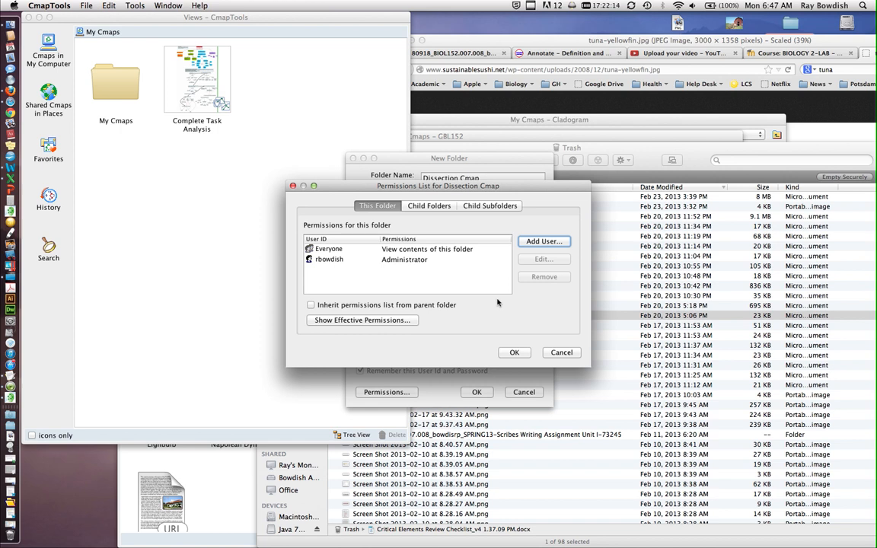
click(514, 353)
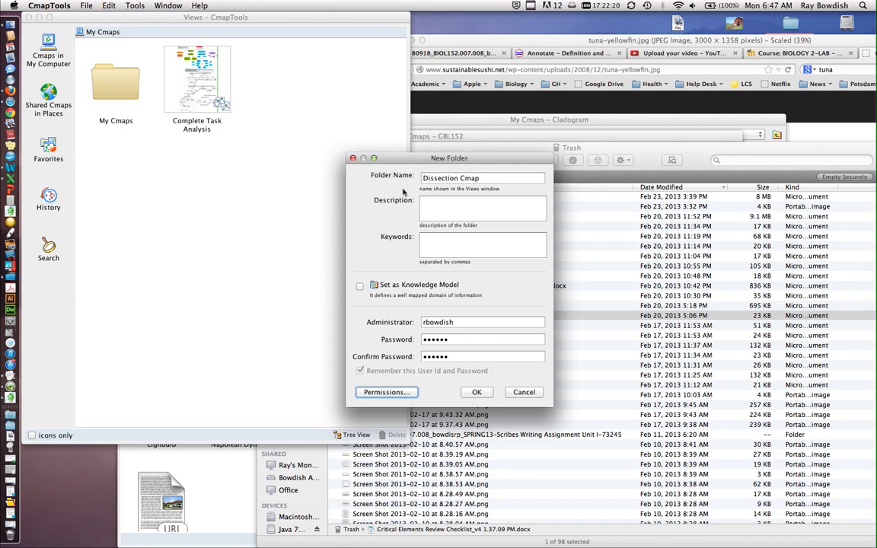
click(483, 394)
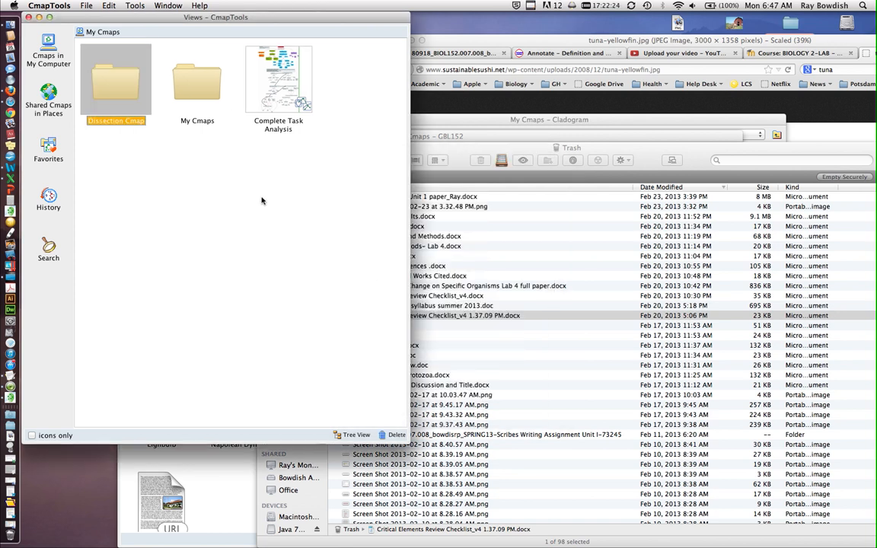
- Open the Dissection Cmap folder and create a new Cmap inside it
double_click(112, 71)
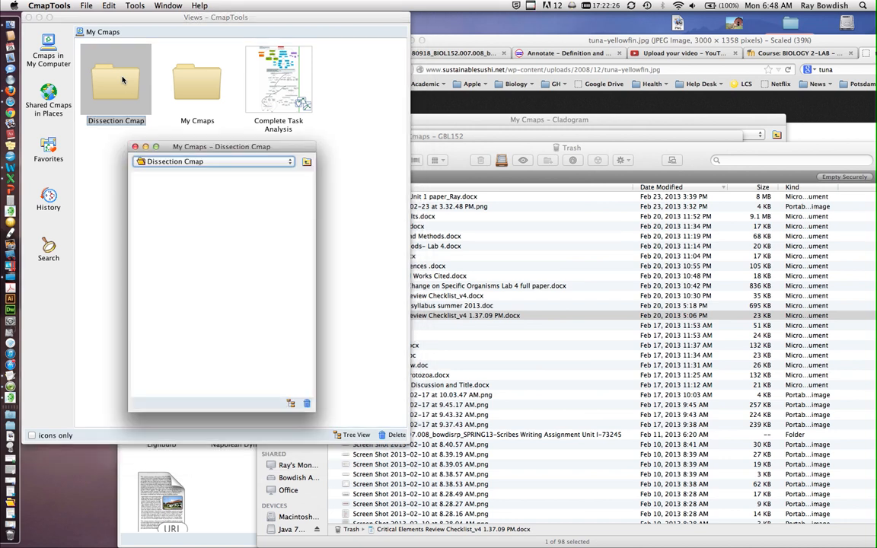
right_click(180, 212)
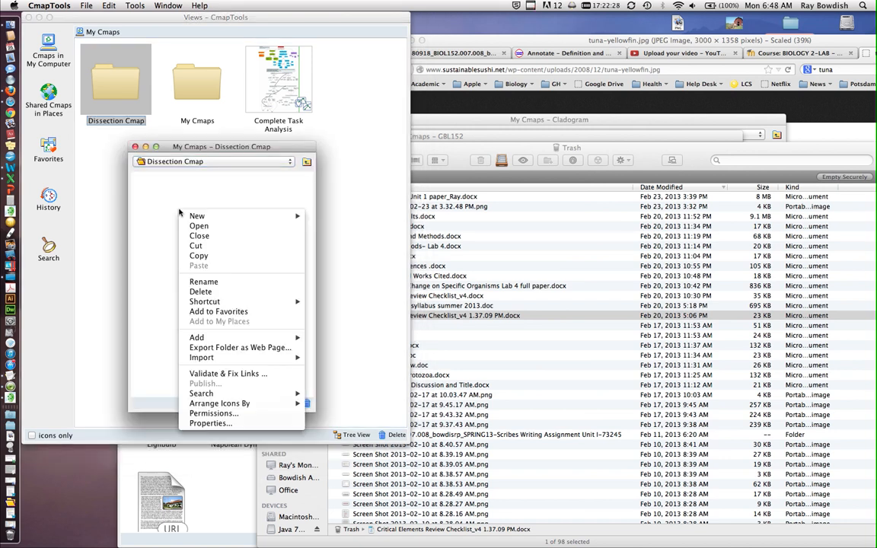
mouse_move(201, 217)
click(324, 216)
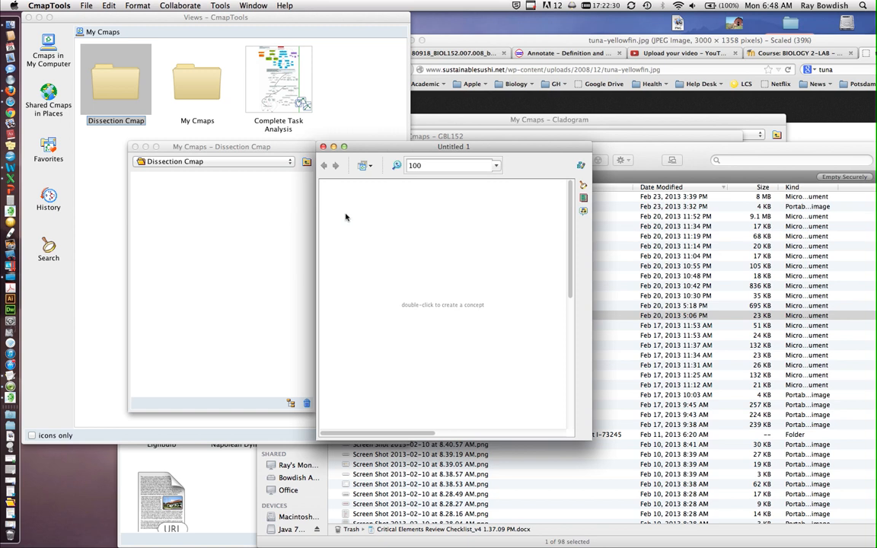
- Add a concept labelled "Dissection of the Fetal Pig" in the upper part of the blank map
double_click(434, 244)
double_click(434, 244)
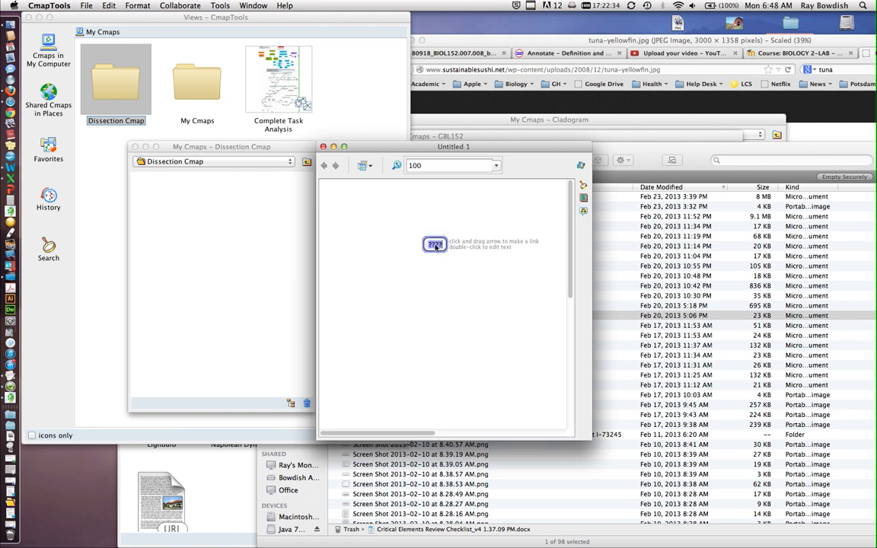
text(Dis)
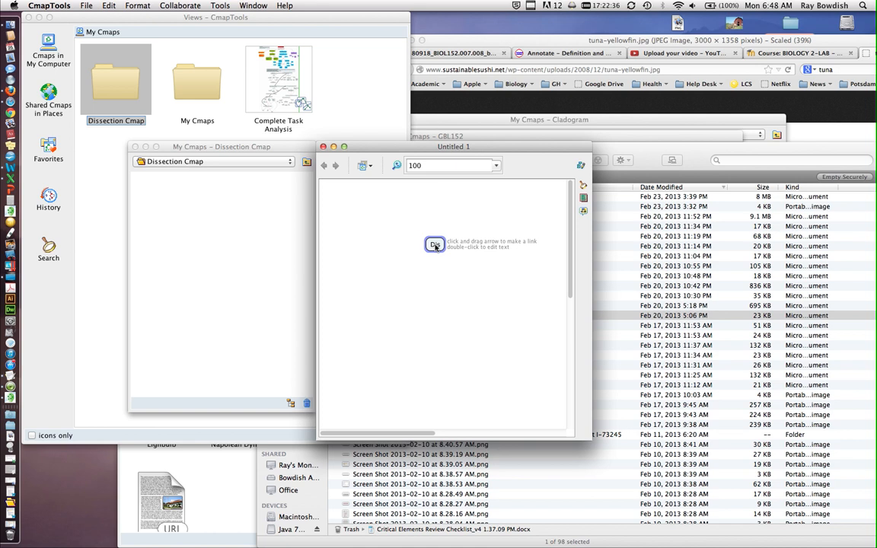
text(section of t)
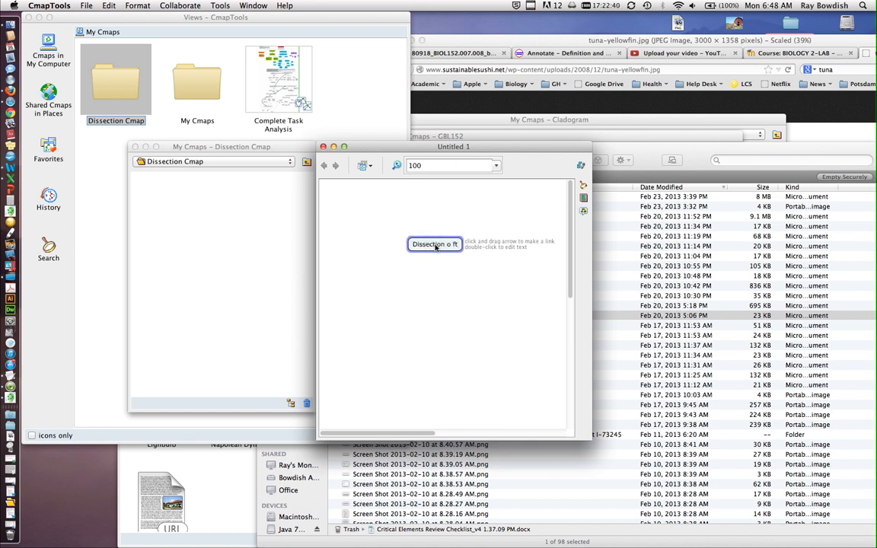
text(he F)
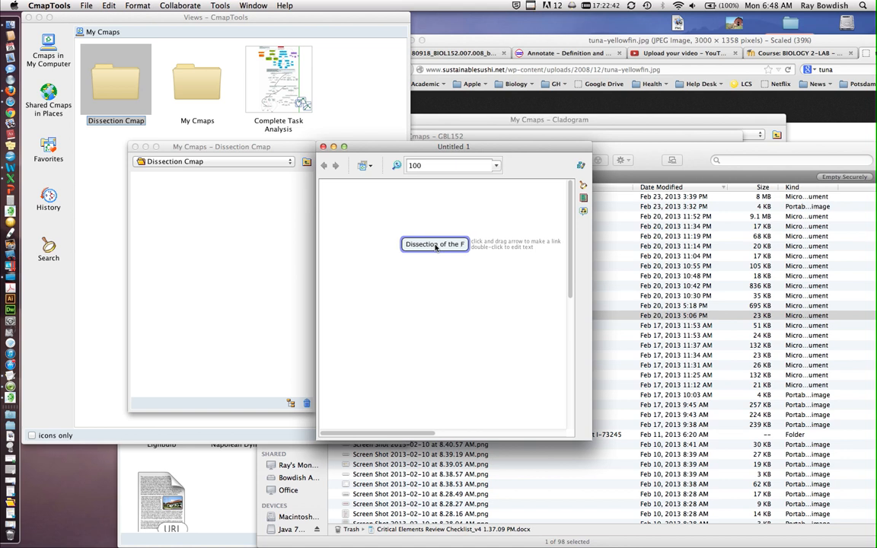
text(etal Pi)
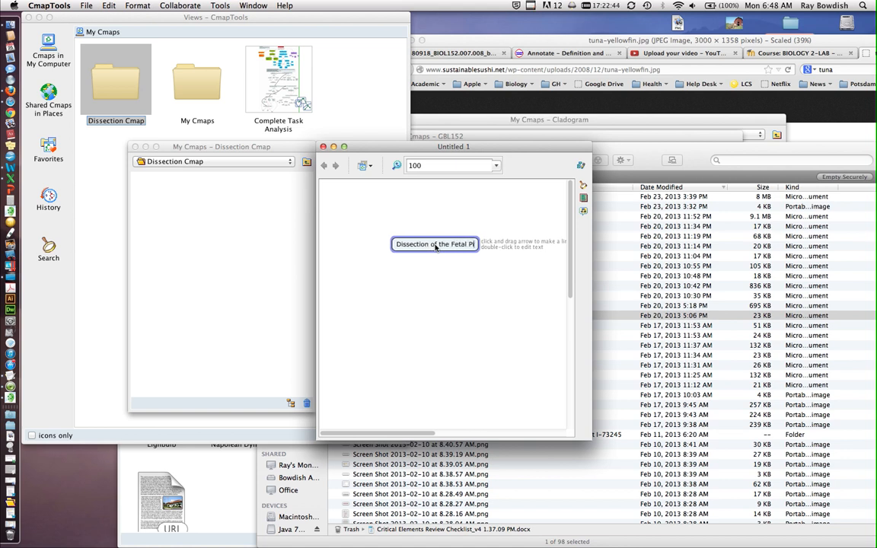
text(g)
click(457, 275)
click(441, 248)
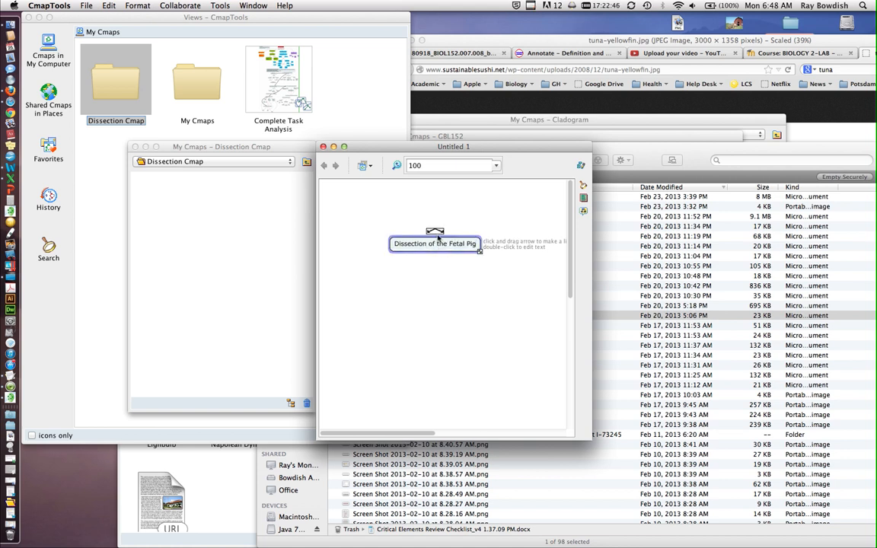
- Link the title concept to a new concept below it with the linking phrase "Befor you start"
drag(438, 232, 438, 330)
double_click(437, 286)
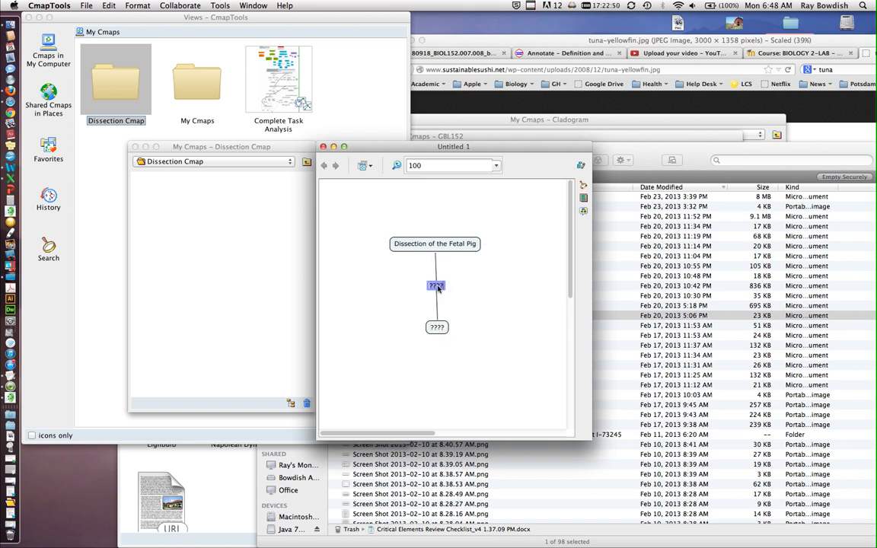
text(befor you start)
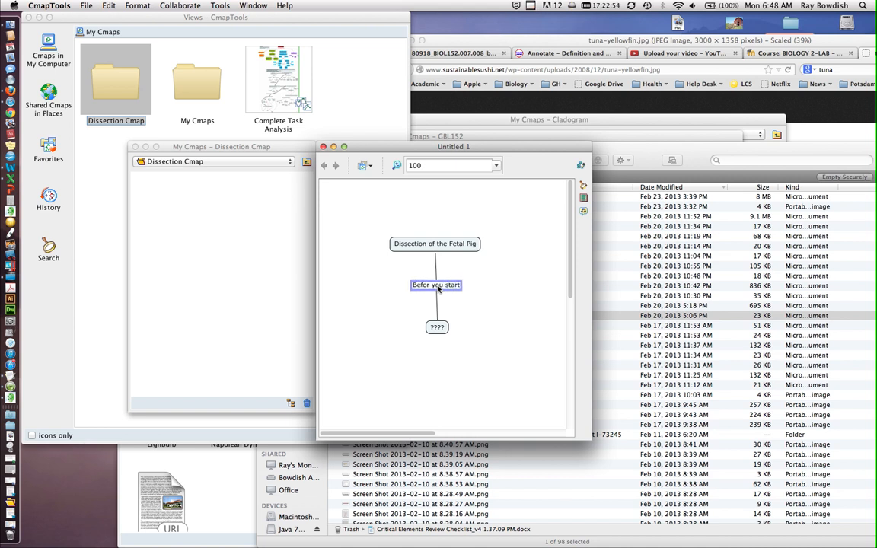
- Label the new lower concept "Check the Sex of the Pig"
double_click(437, 328)
text(Check the Sec)
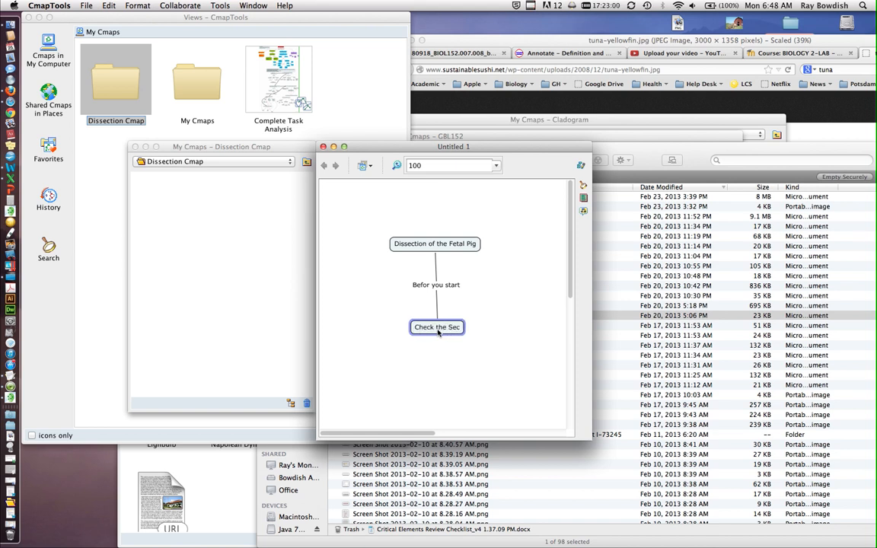
key(BackSpace)
text(x of the p)
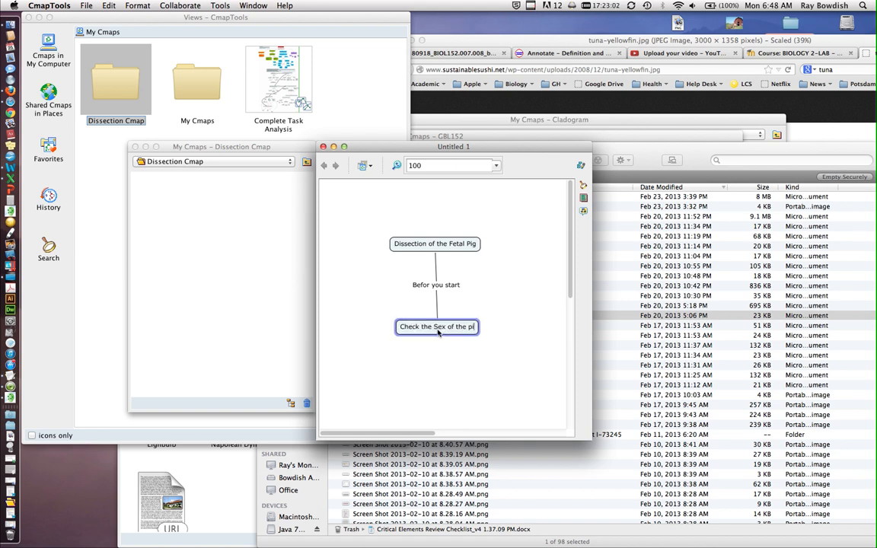
text(ig)
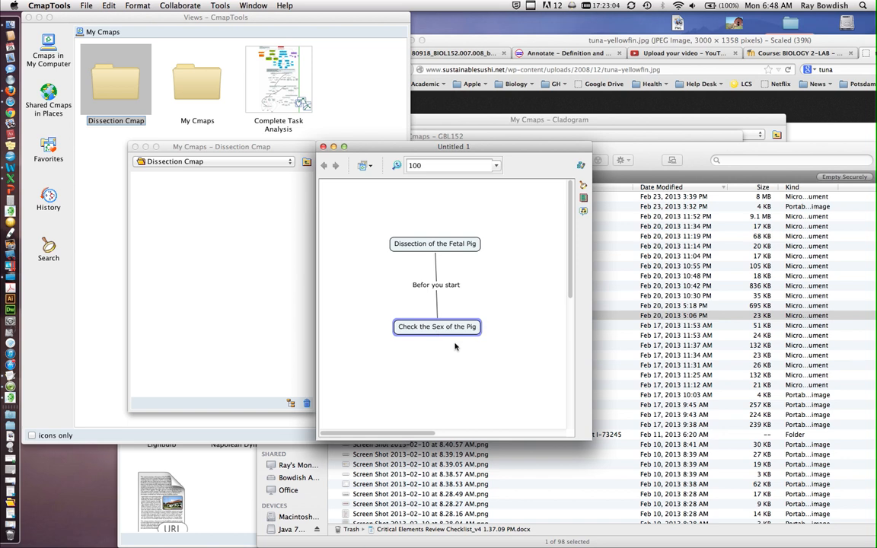
- Move the concept map window over the Views window, and bring the Firefox window forward beside the Views sidebar
drag(496, 150, 296, 121)
click(602, 39)
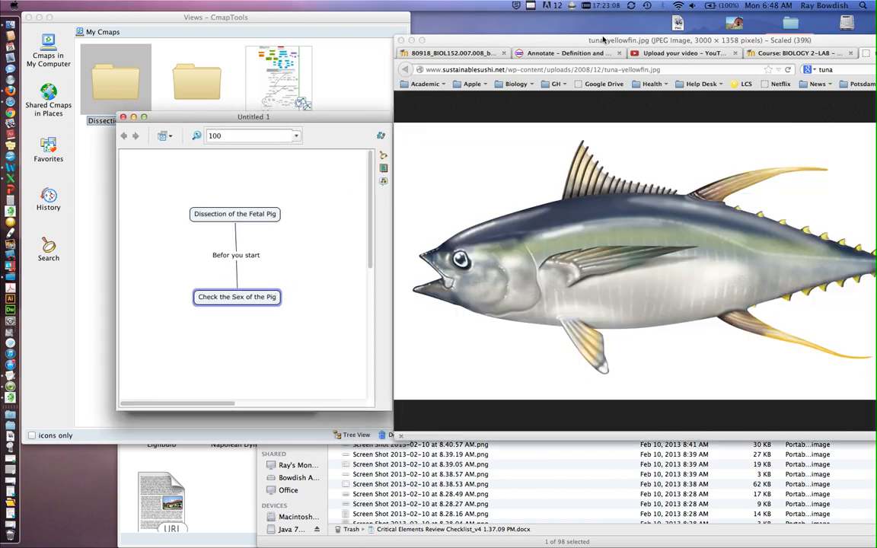
drag(603, 40, 306, 16)
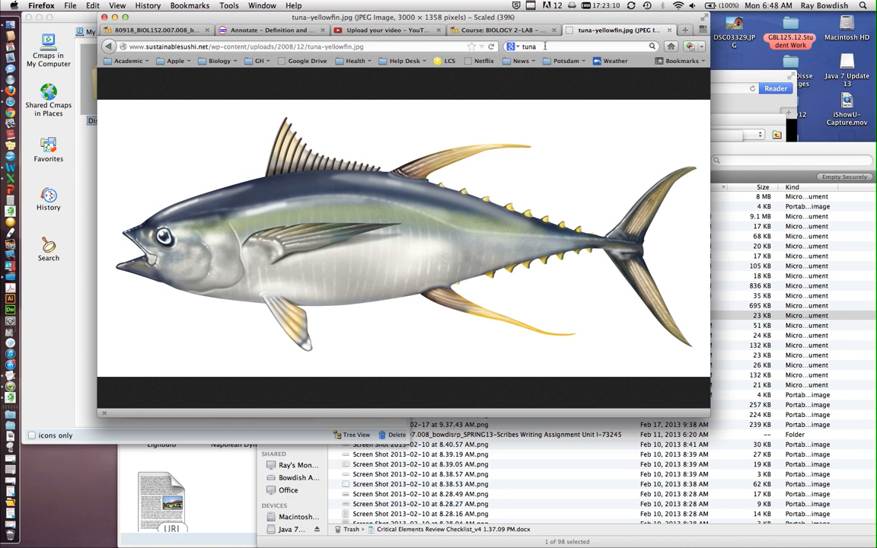
- Search Google for "how do I know the sex of a fetal pig"
key(super+k)
text(how do)
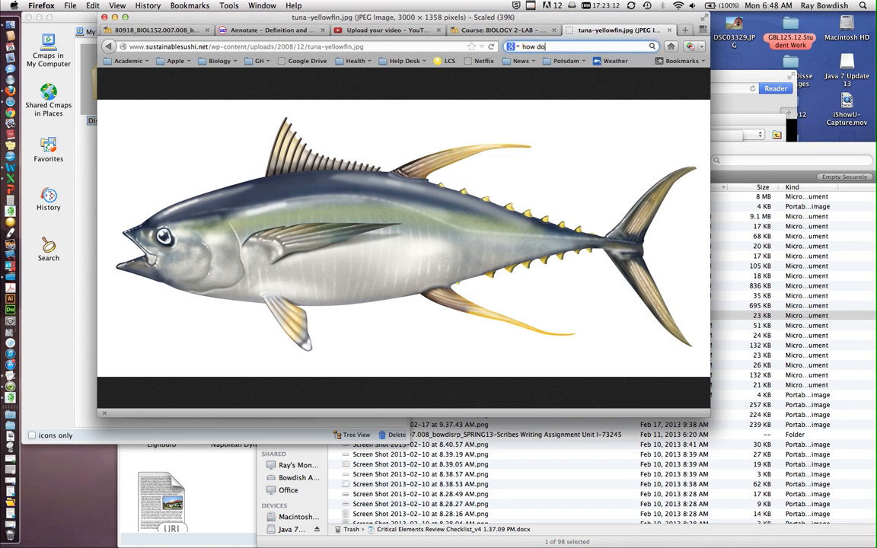
text( I know the sec)
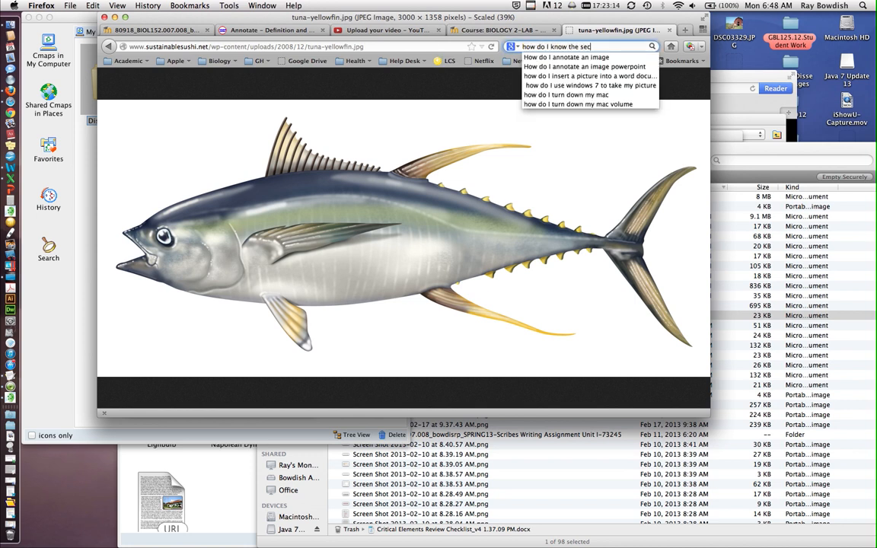
key(BackSpace)
text(x of a fe)
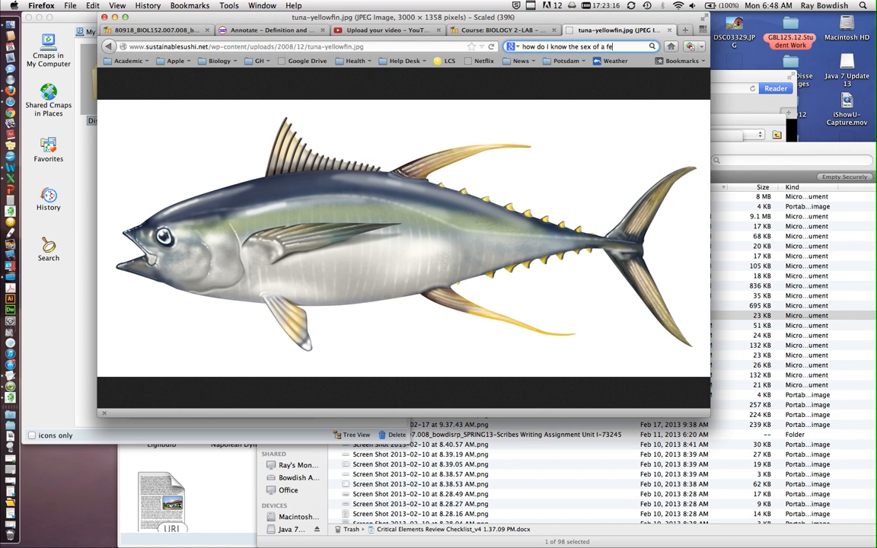
text(tal pig)
key(Return)
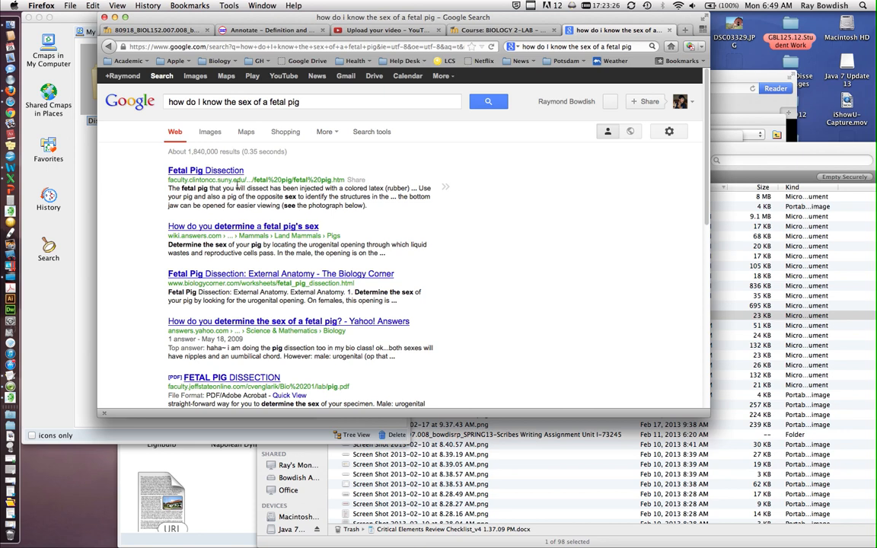
- Open the Fetal Pig Dissection result from clintoncc.suny.edu and examine its external structure photographs and initial cut instructions
click(224, 170)
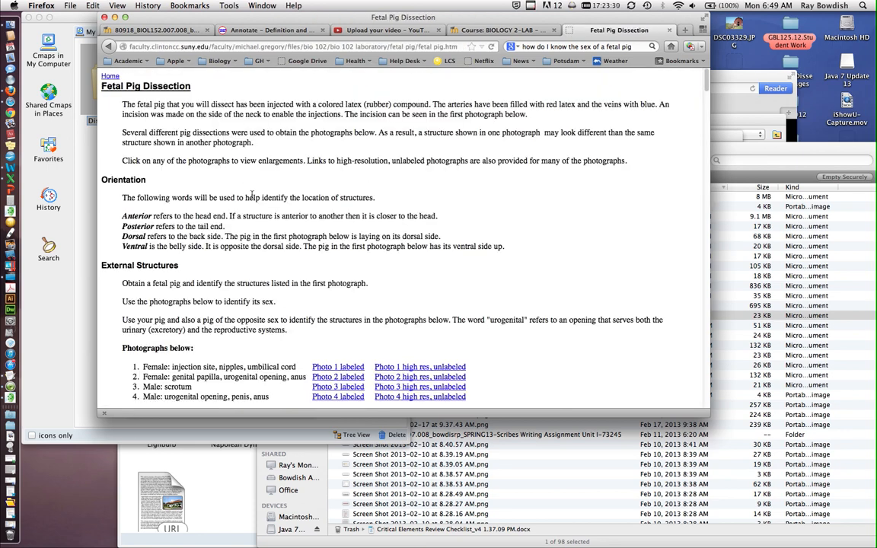
scroll(251, 194, down, 5)
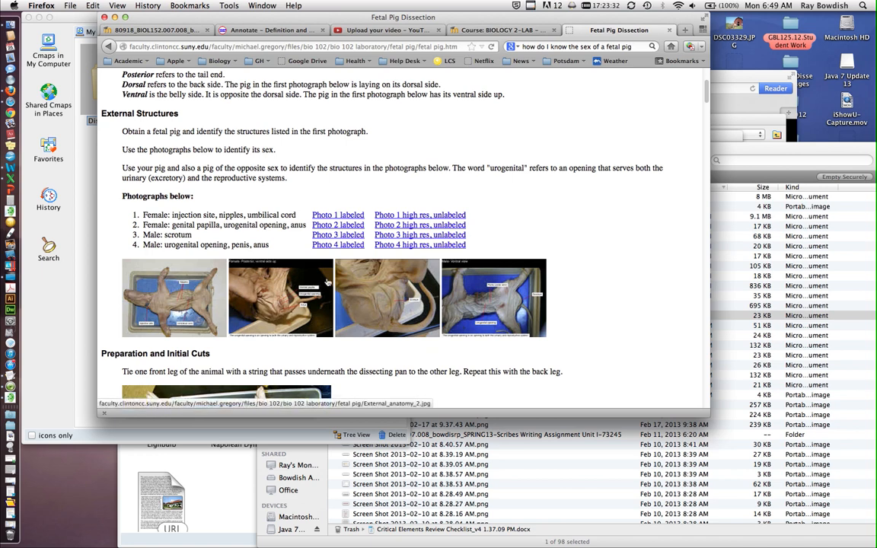
scroll(326, 283, down, 5)
scroll(326, 282, down, 1)
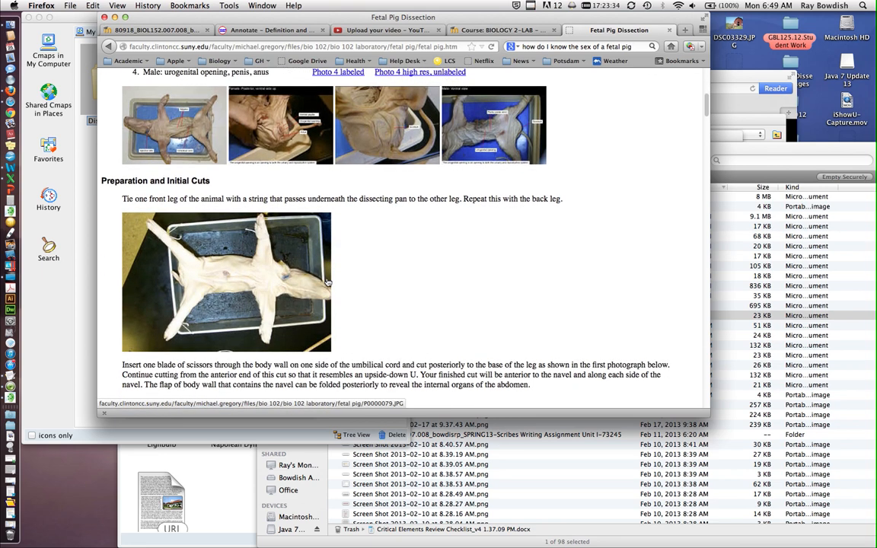
scroll(403, 231, down, 6)
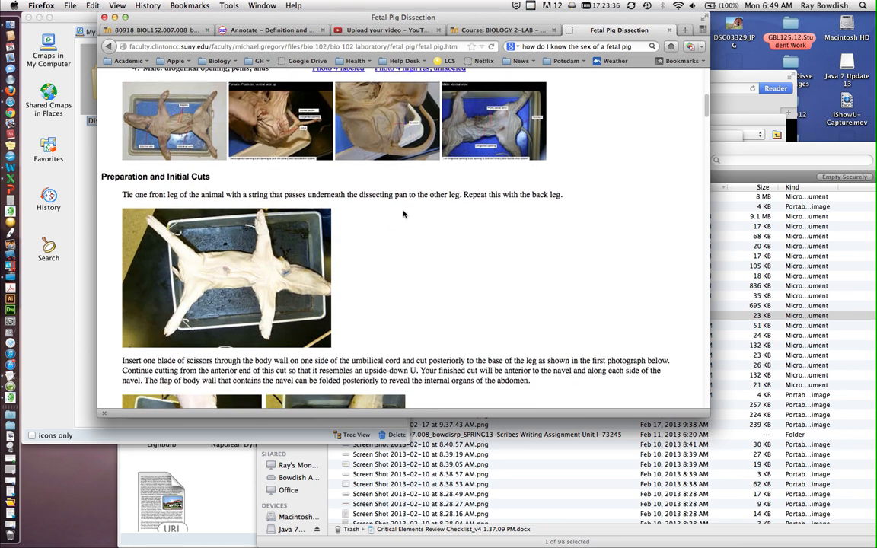
scroll(404, 213, down, 1)
scroll(404, 214, up, 15)
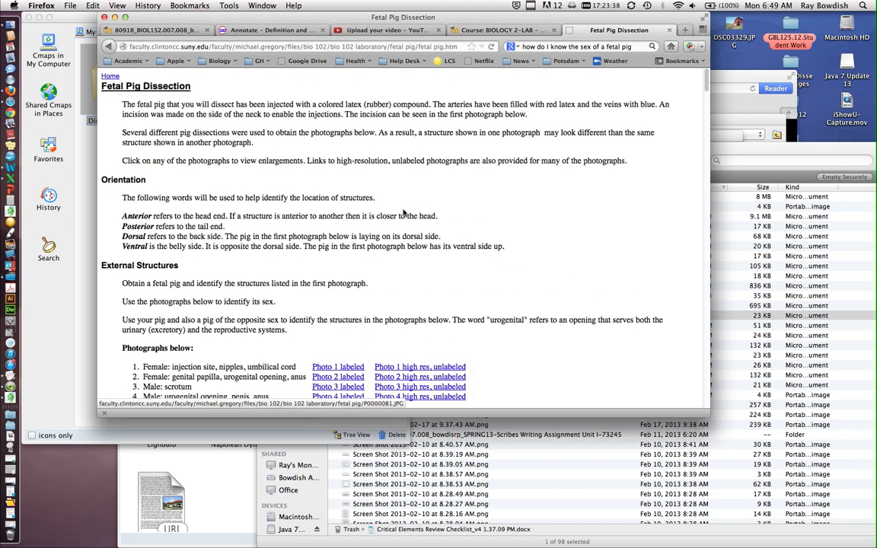
- Copy the Fetal Pig Dissection page's web address and bring the Untitled 1 concept map forward in CmapTools
click(419, 46)
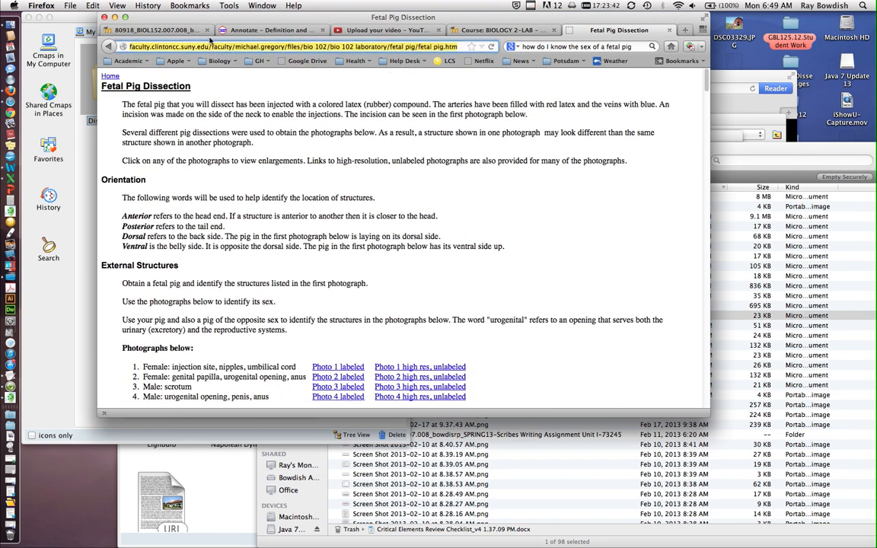
click(90, 5)
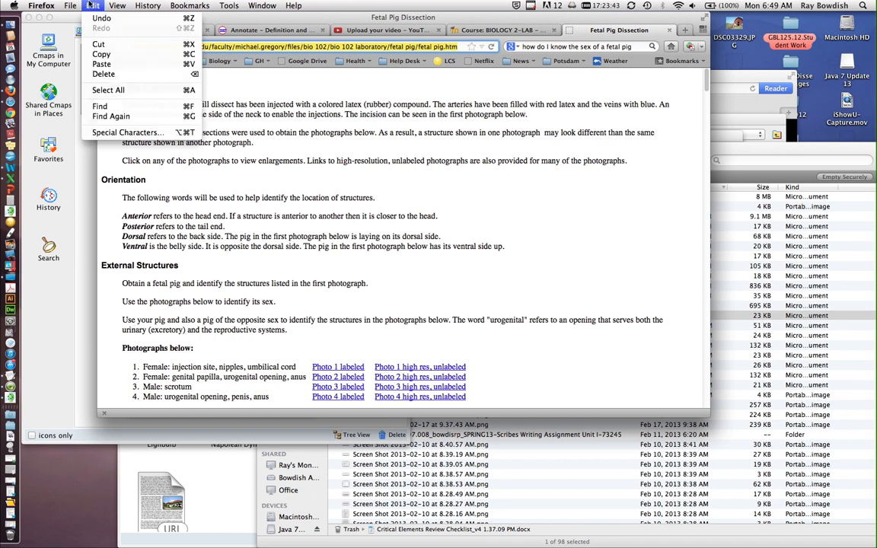
click(99, 56)
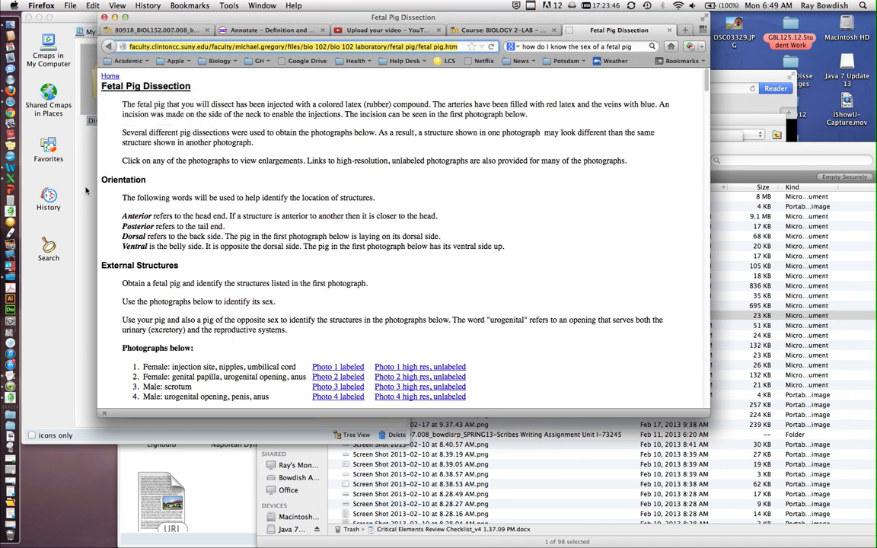
click(86, 190)
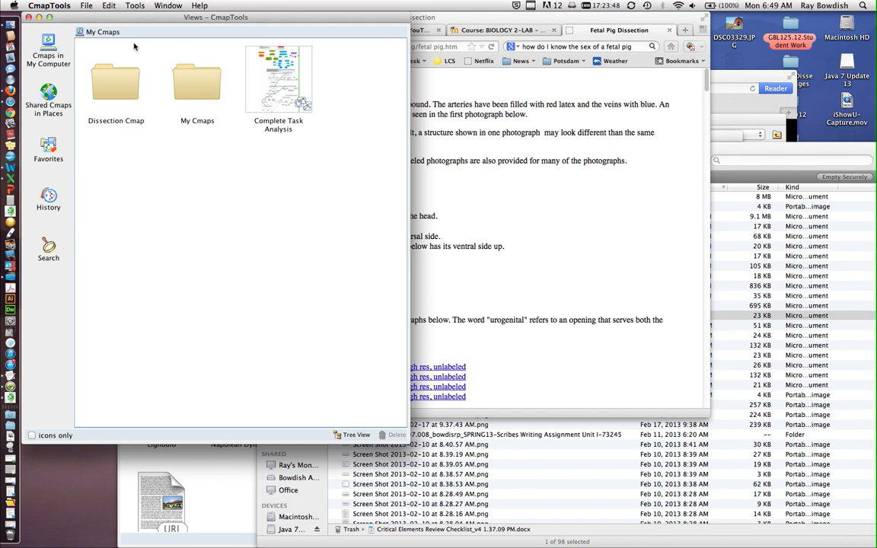
click(168, 5)
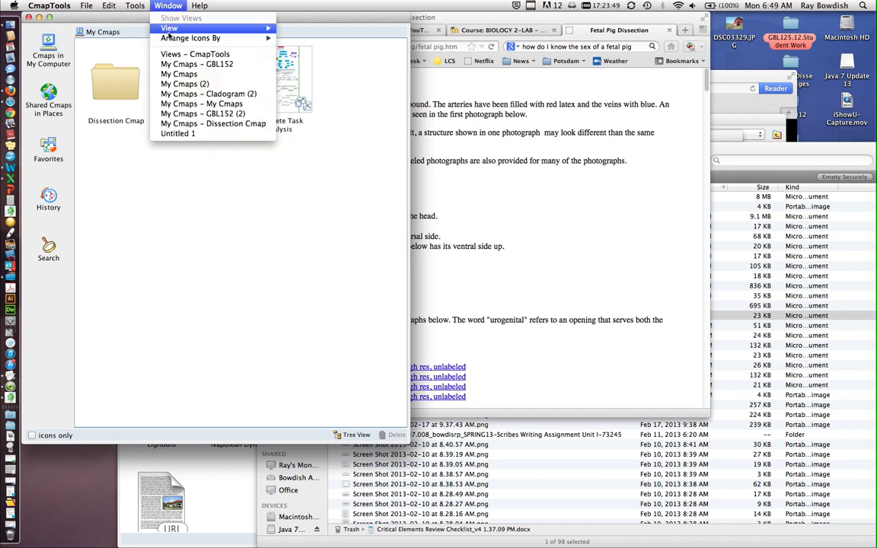
click(180, 134)
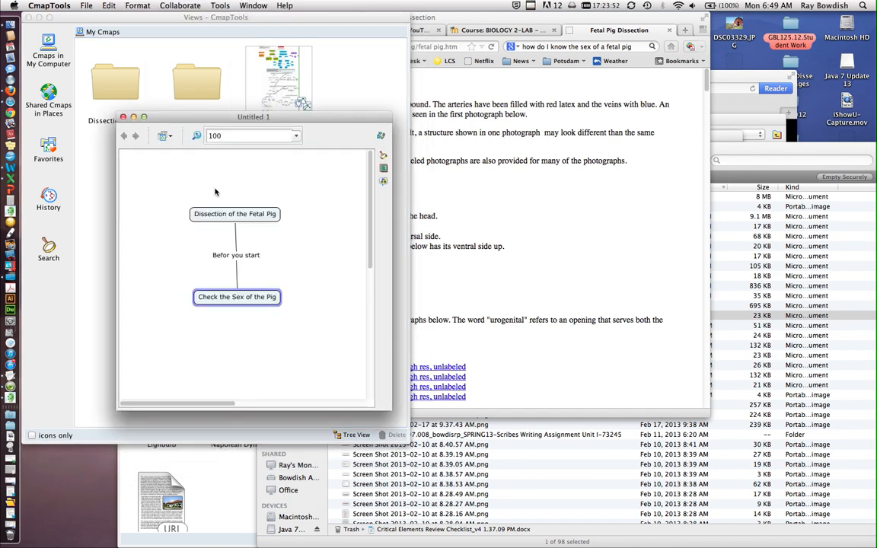
- Add the copied web address to the "Check the Sex of the Pig" concept as a URL resource named "Sex of Pig Web page"
right_click(255, 299)
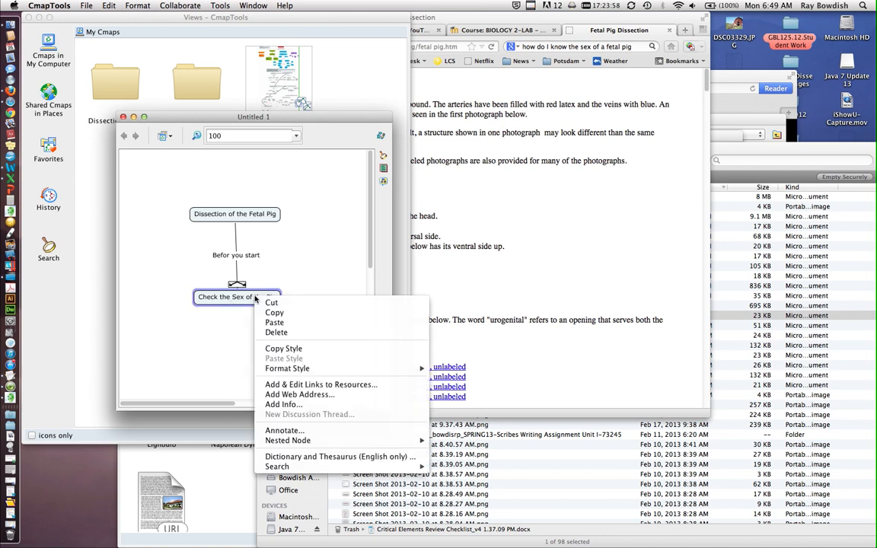
click(290, 395)
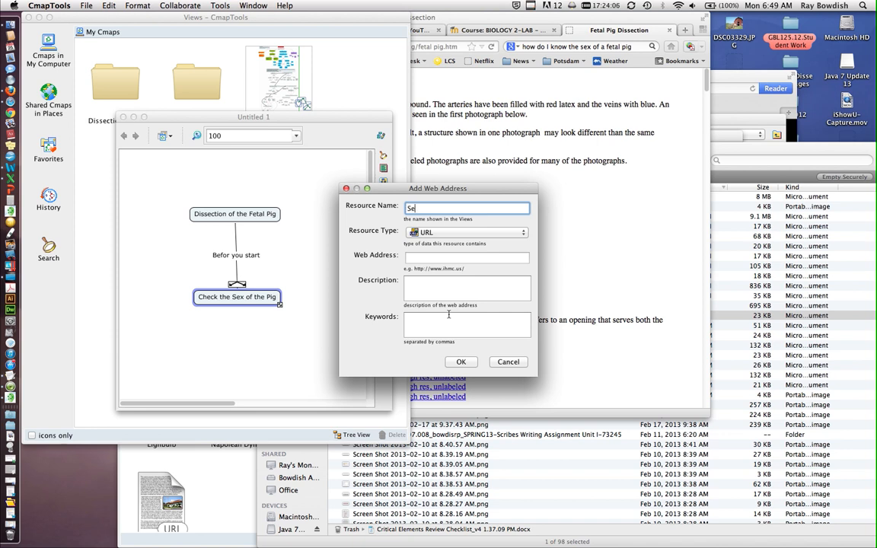
text(Sex of Pig Web page)
click(441, 258)
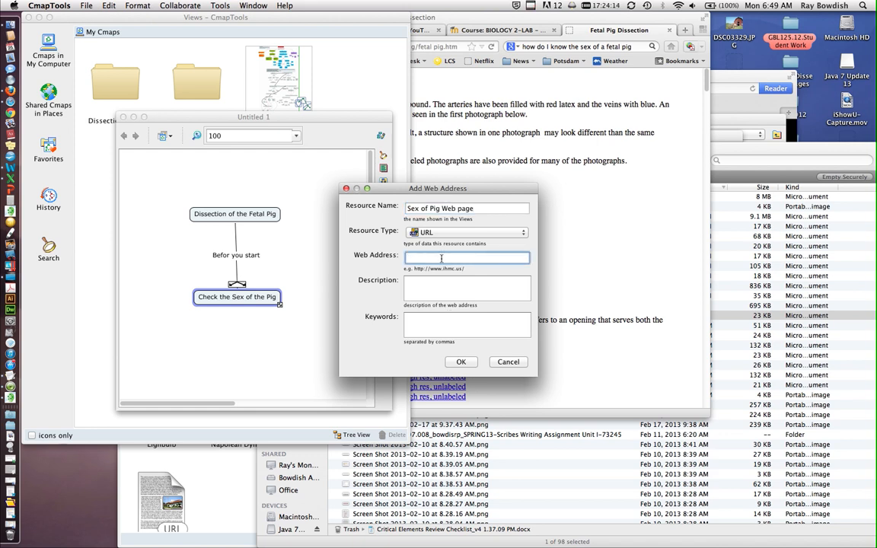
key(super+v)
click(469, 365)
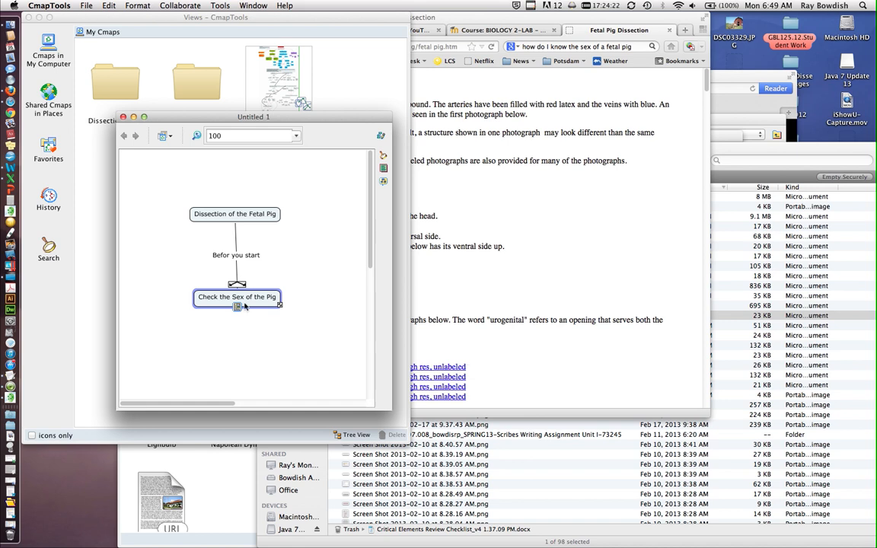
- Open the "Sex of Pig Web page" link from the concept and examine the page's external structure photographs and initial cuts
click(237, 308)
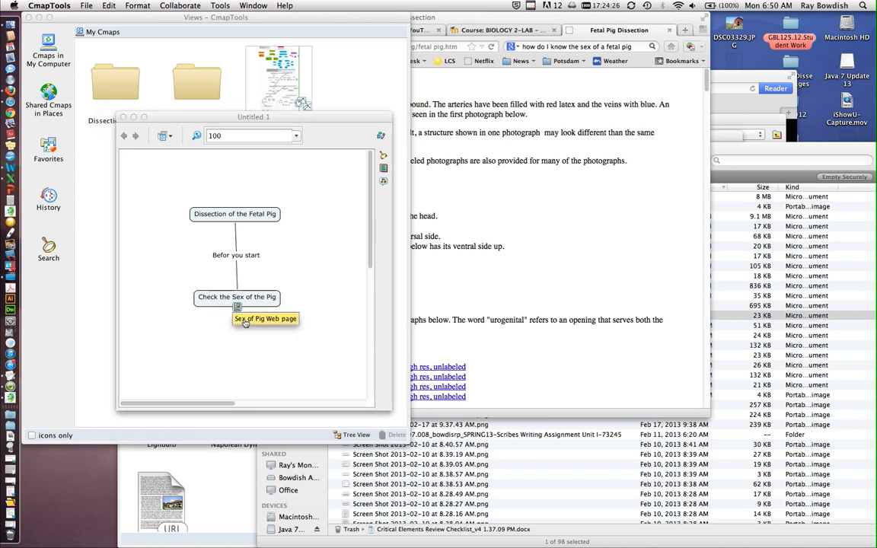
click(244, 323)
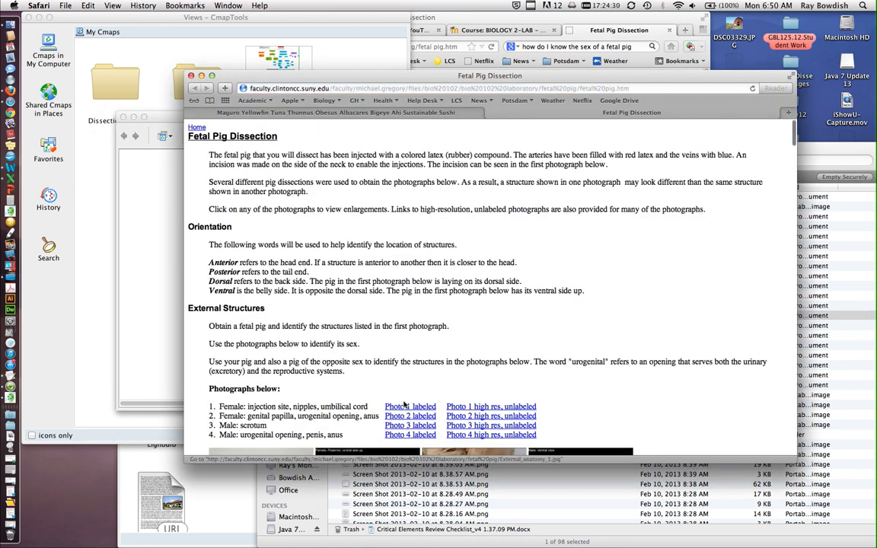
scroll(318, 362, down, 5)
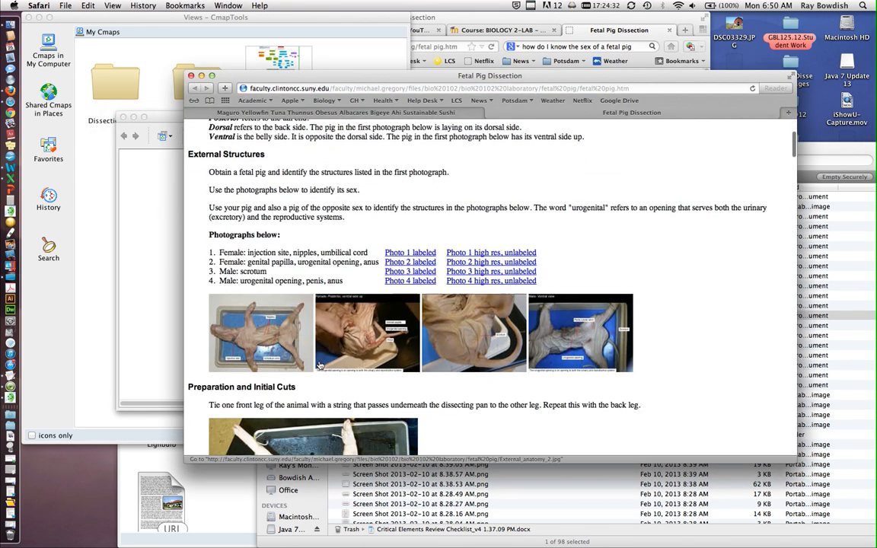
scroll(243, 300, down, 10)
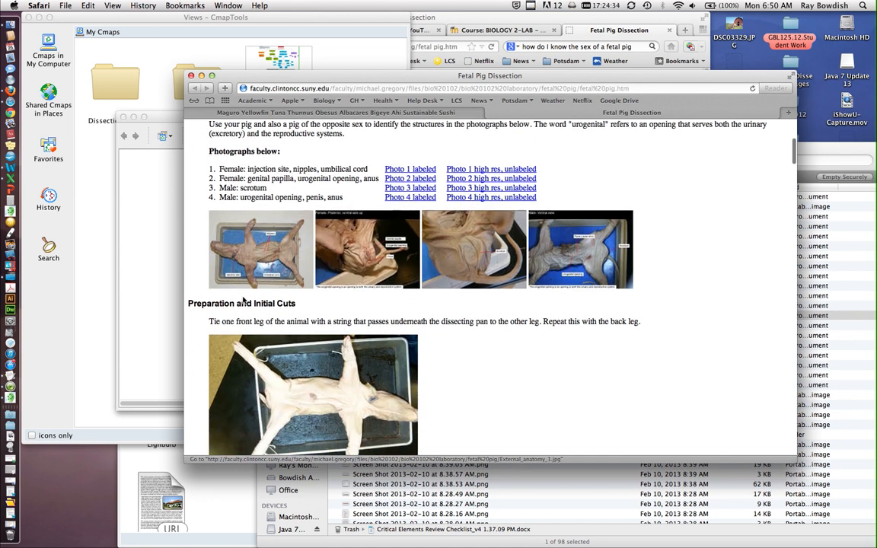
scroll(243, 301, down, 8)
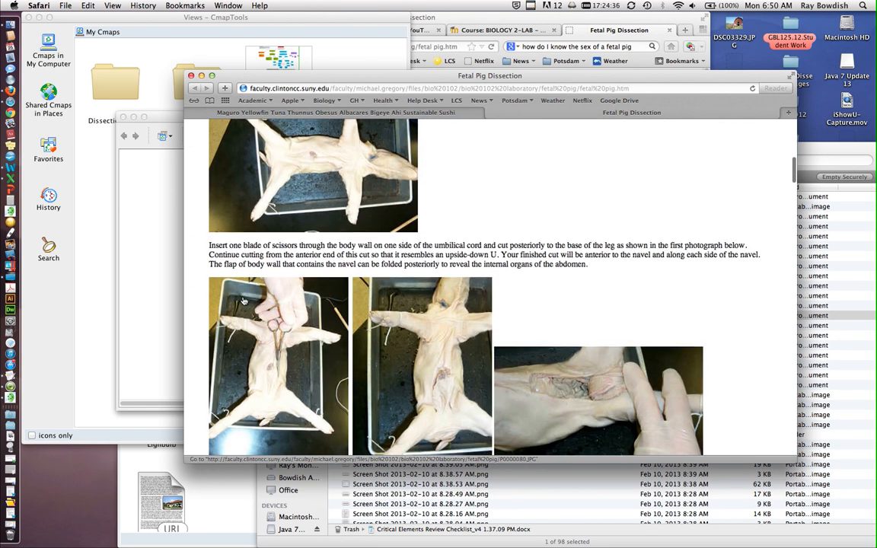
- Open the labeled female posterior photograph under External Structures and save it to the desktop as External_anatomy_2.jpg
scroll(243, 300, up, 16)
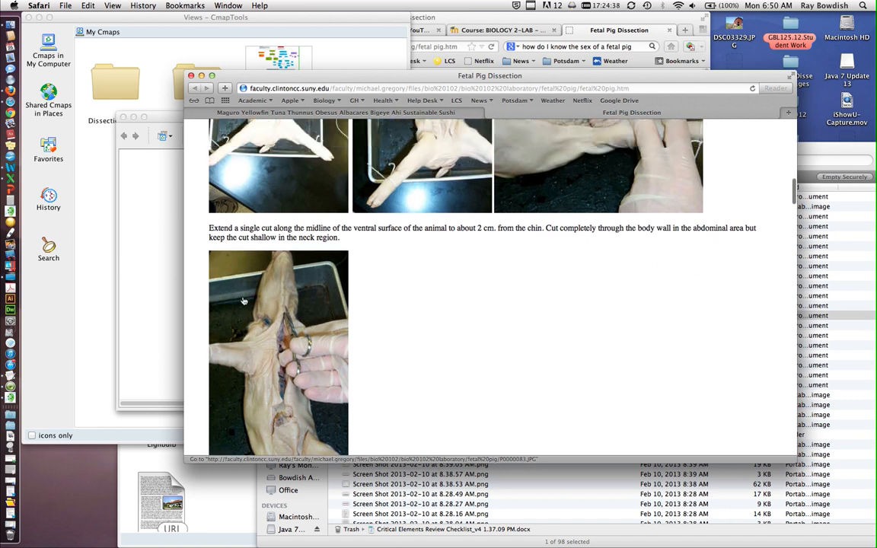
scroll(244, 301, up, 4)
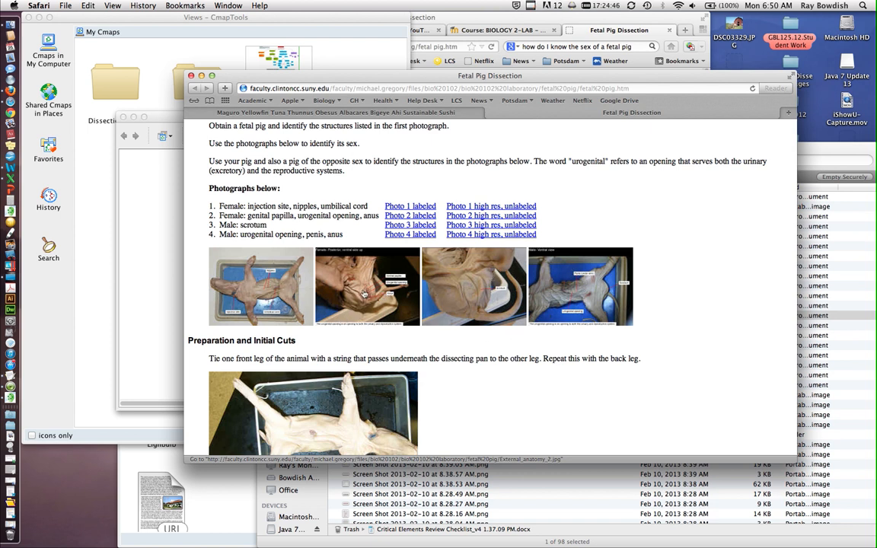
click(363, 295)
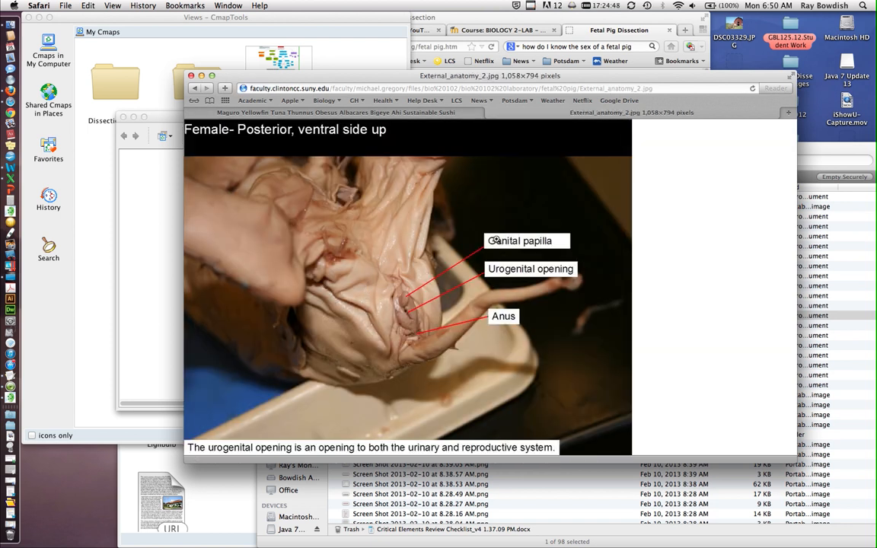
drag(277, 335, 74, 491)
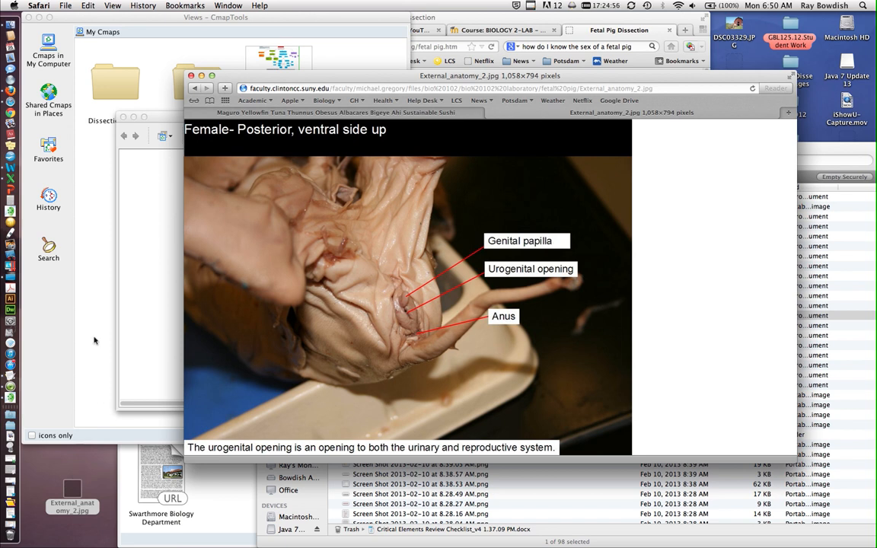
- Open the resource links editor for the "Check the Sex of the Pig" concept and browse to the Desktop folder
click(152, 295)
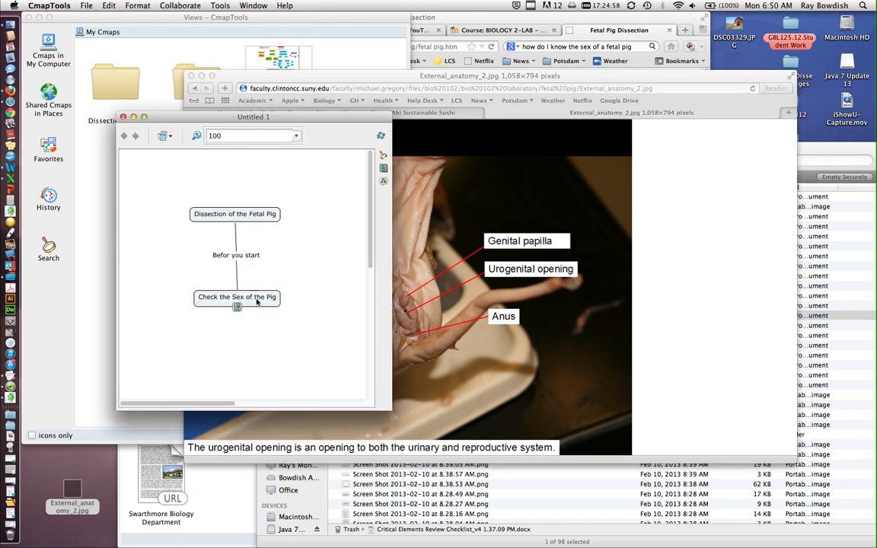
right_click(257, 301)
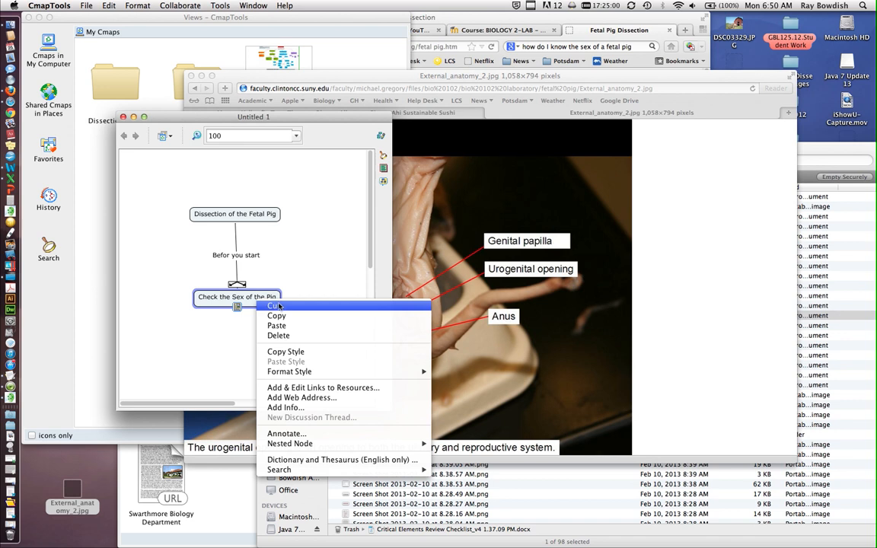
click(318, 389)
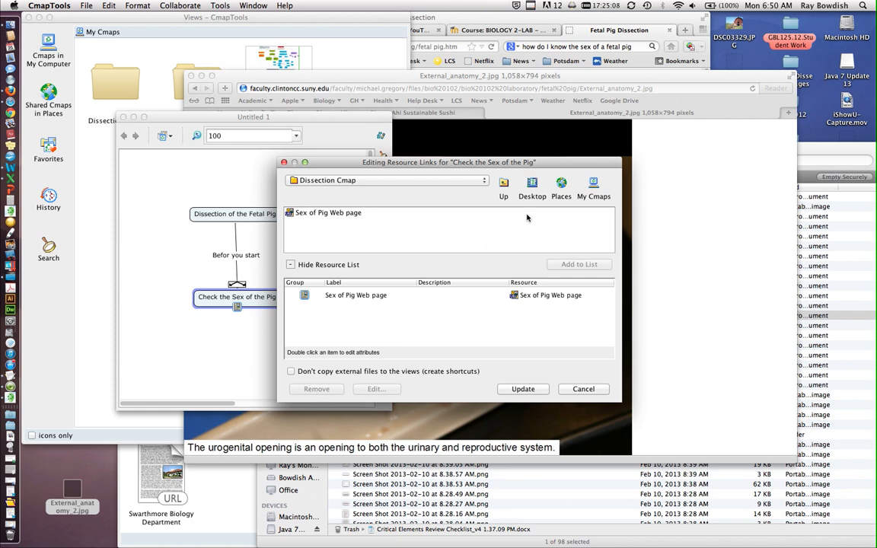
click(532, 184)
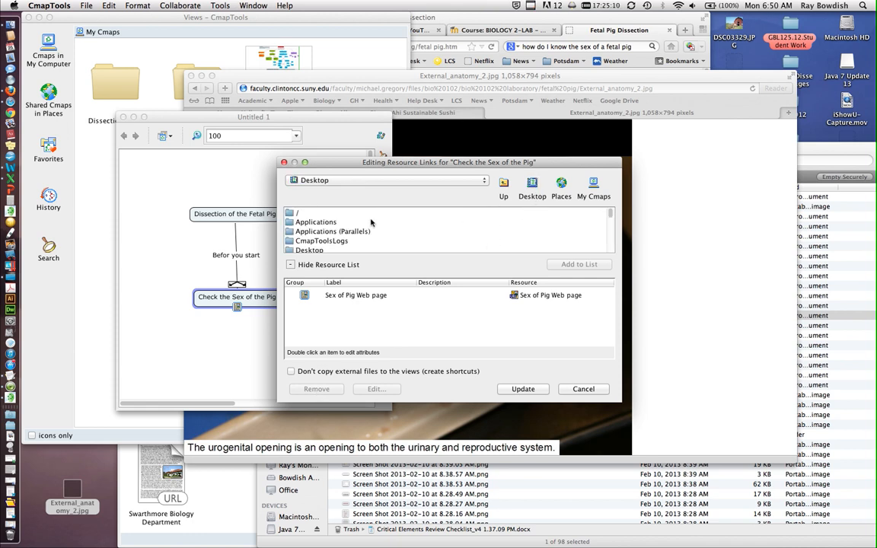
click(312, 251)
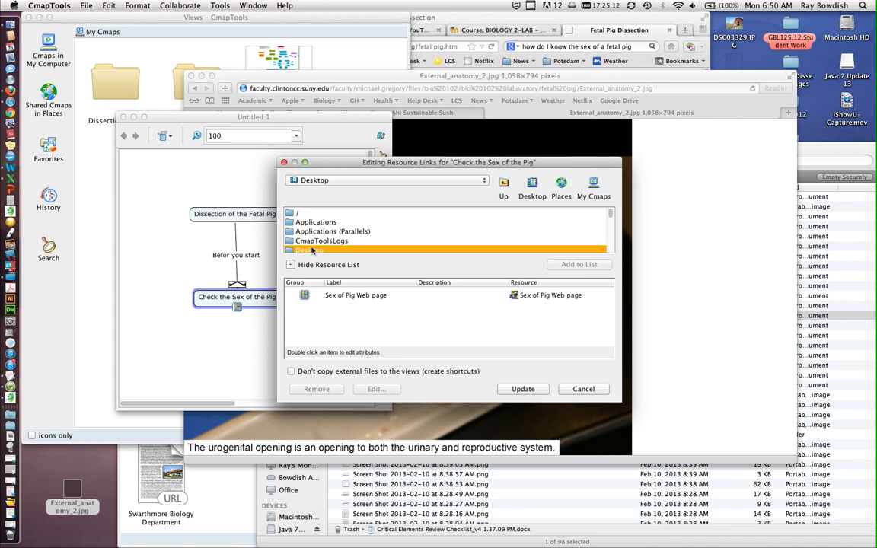
double_click(312, 250)
- Add External_anatomy_2.jpg from the Desktop folder to the concept's resource list and update its links
scroll(394, 232, down, 3)
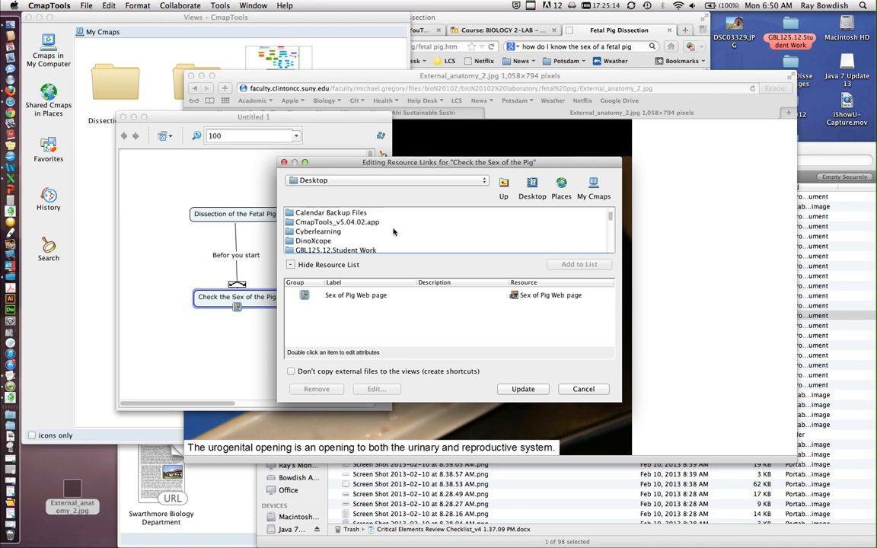
scroll(394, 231, down, 10)
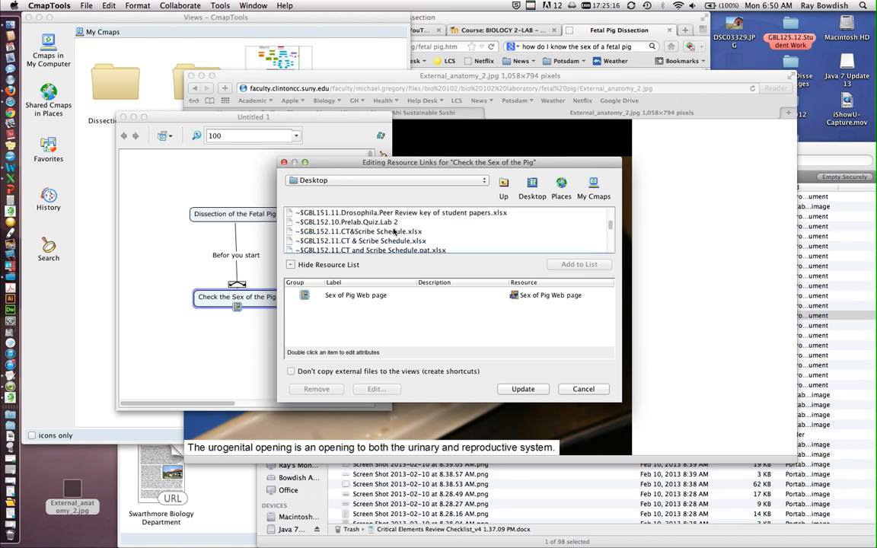
scroll(393, 232, down, 4)
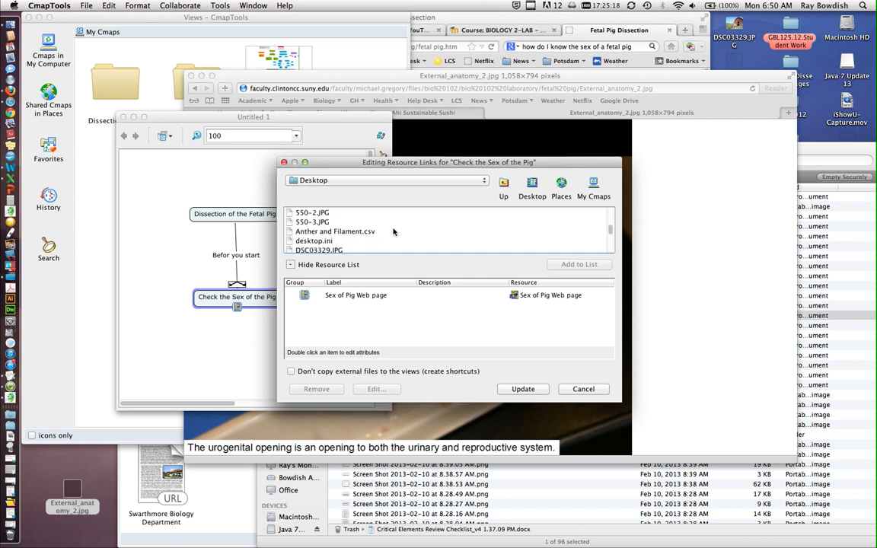
scroll(394, 231, down, 2)
scroll(394, 231, down, 1)
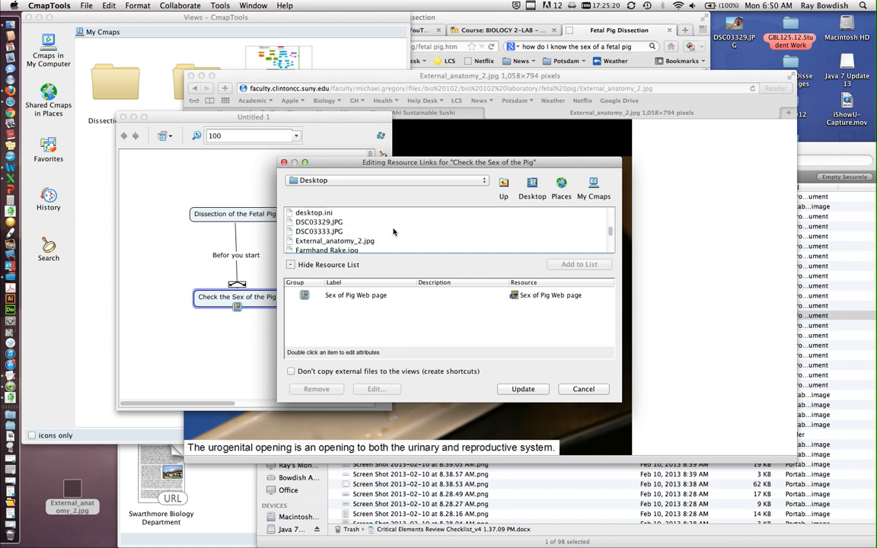
click(334, 241)
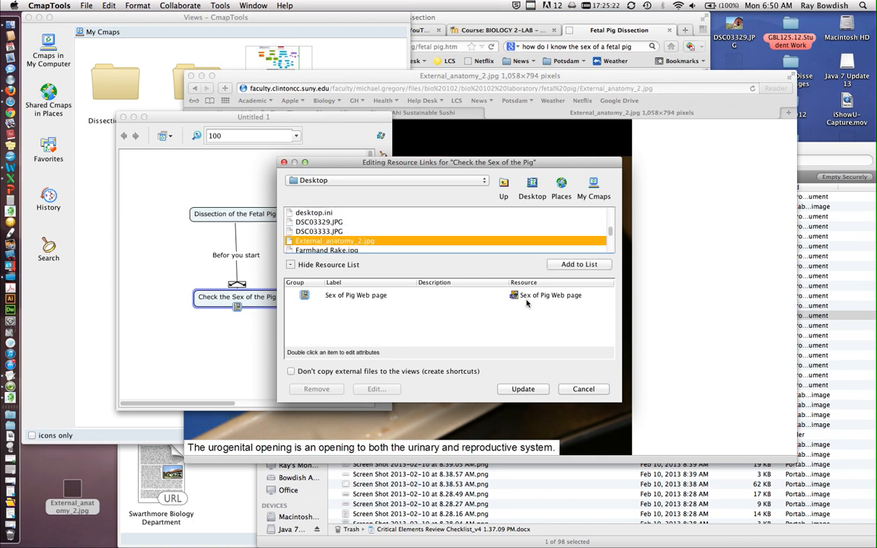
click(577, 264)
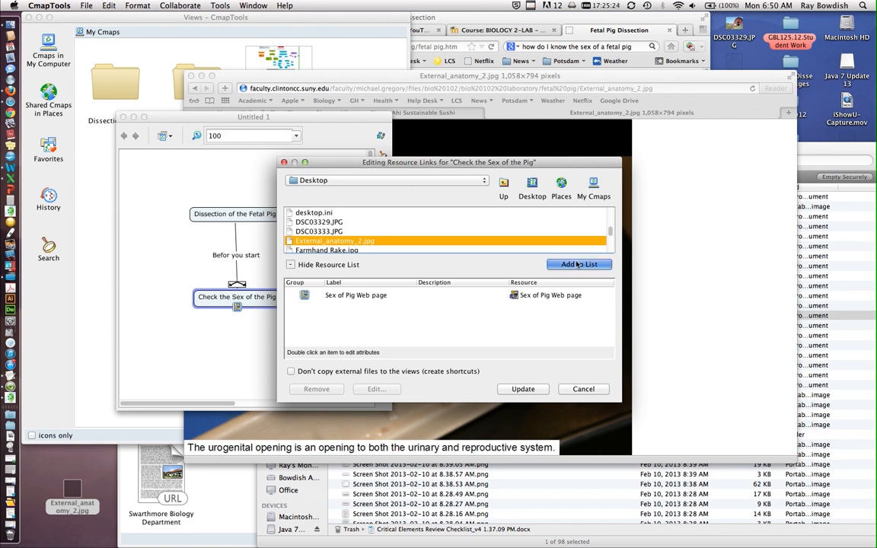
click(531, 390)
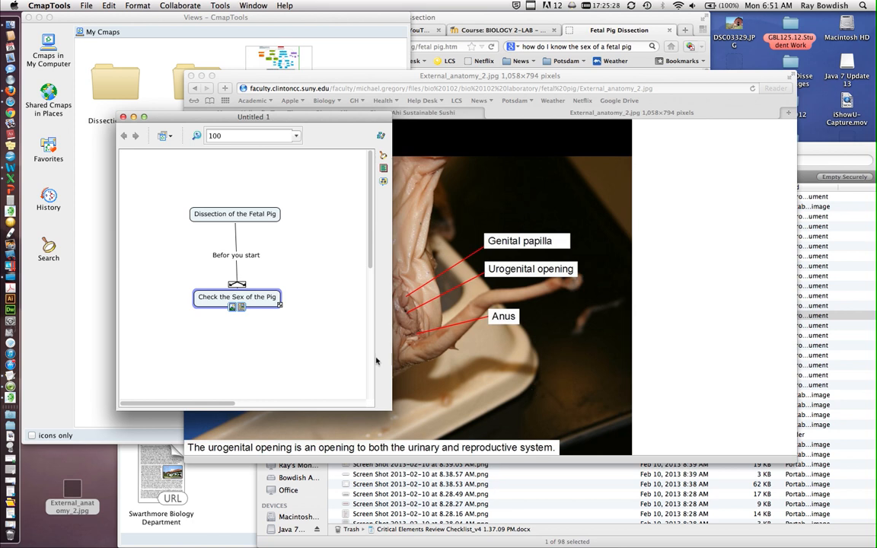
- Open the External_anatomy_2 image attached to the "Check the Sex of the Pig" concept to test the link
click(232, 308)
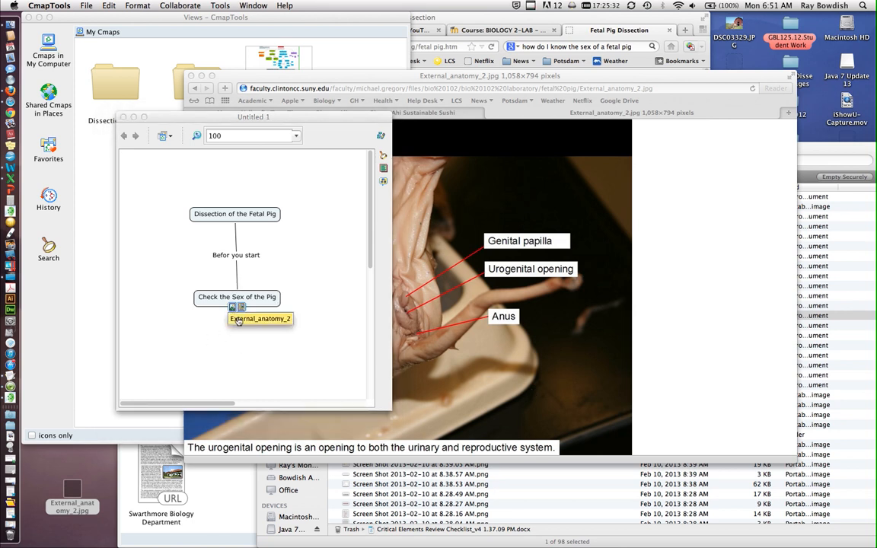
click(239, 319)
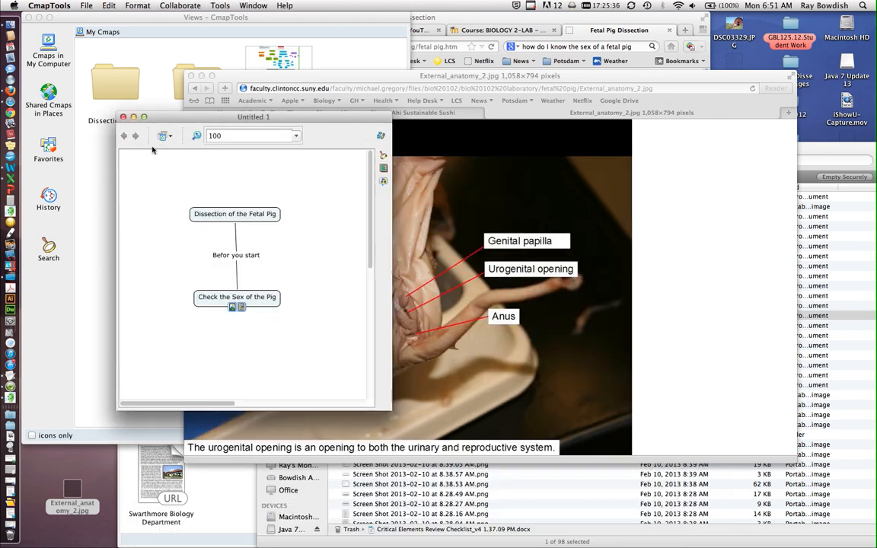
click(137, 139)
right_click(260, 295)
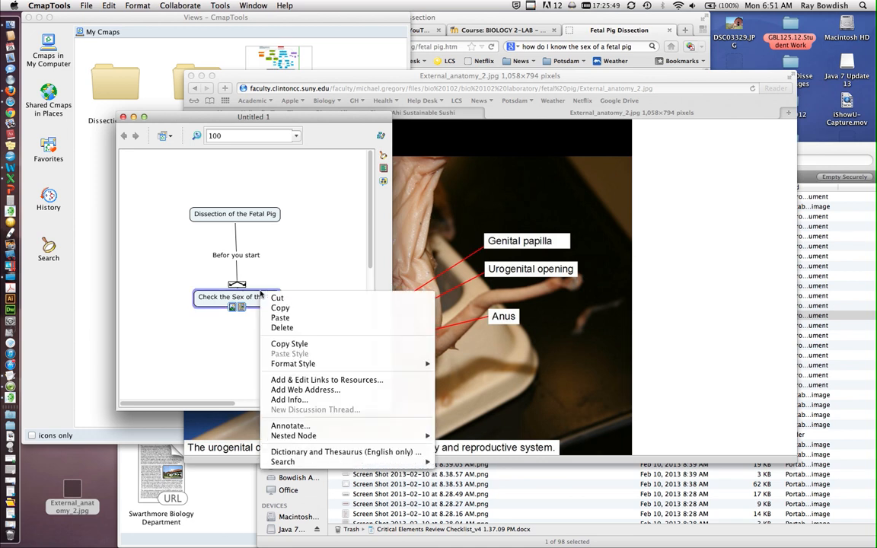
click(287, 378)
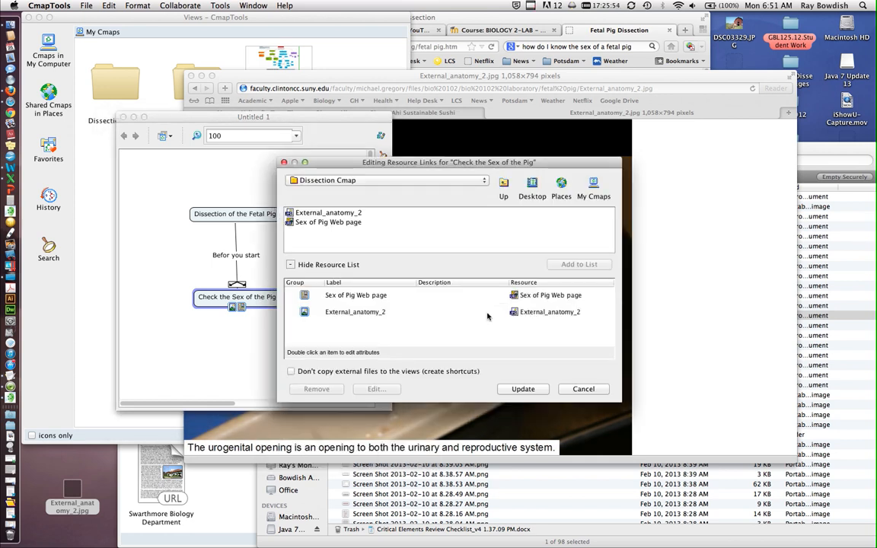
click(532, 185)
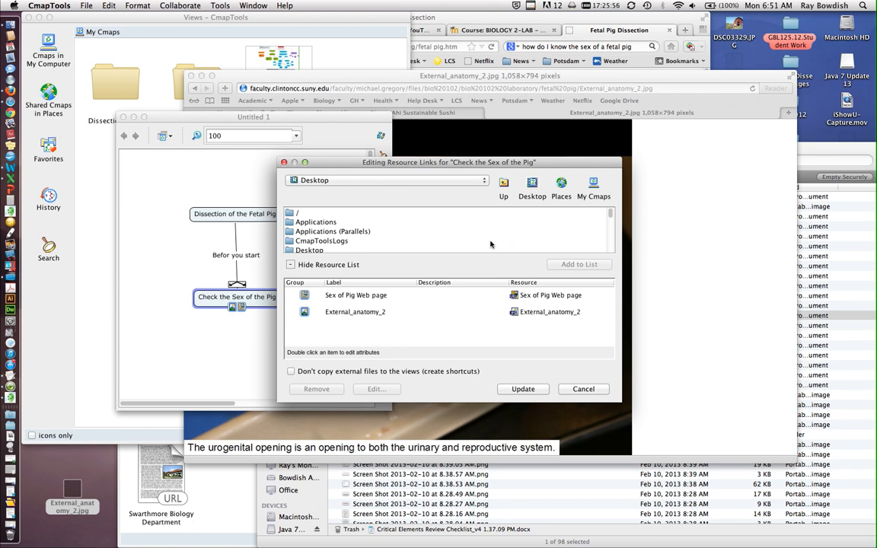
scroll(490, 244, down, 3)
scroll(491, 244, down, 5)
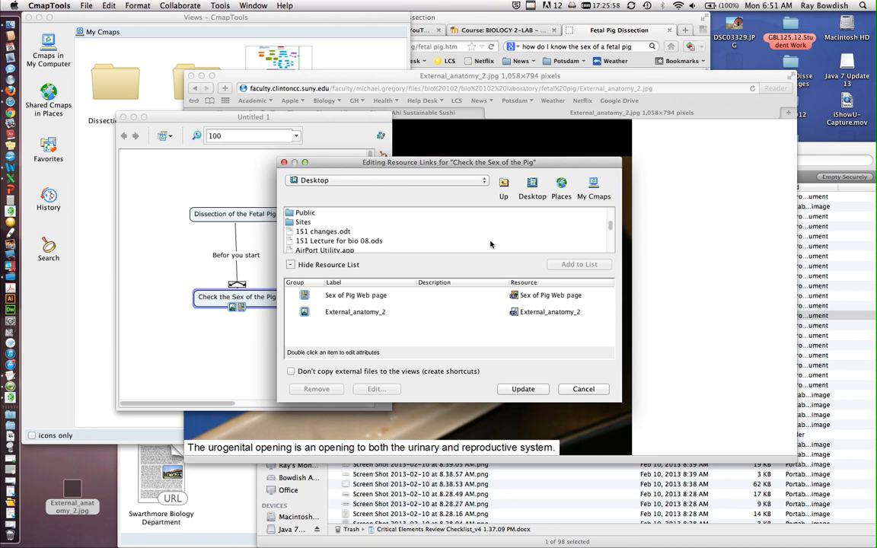
scroll(490, 244, down, 1)
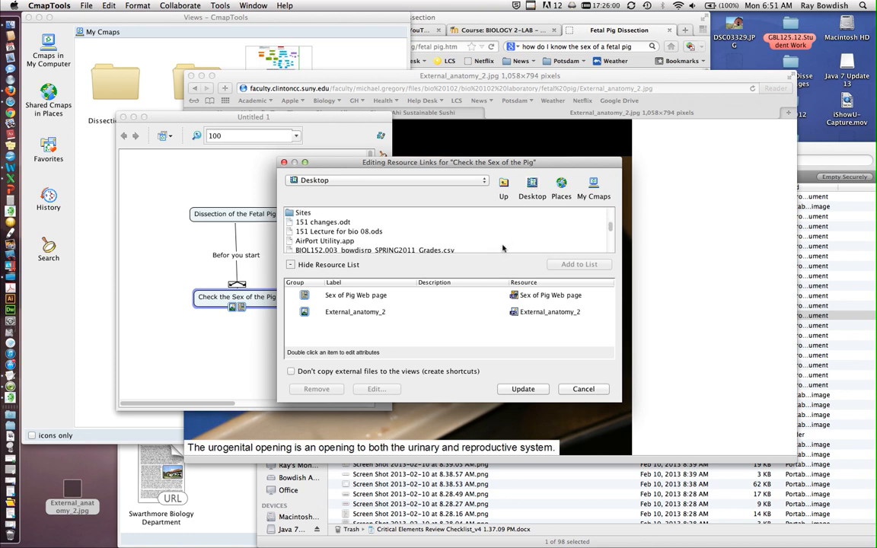
scroll(502, 247, down, 4)
scroll(503, 247, down, 10)
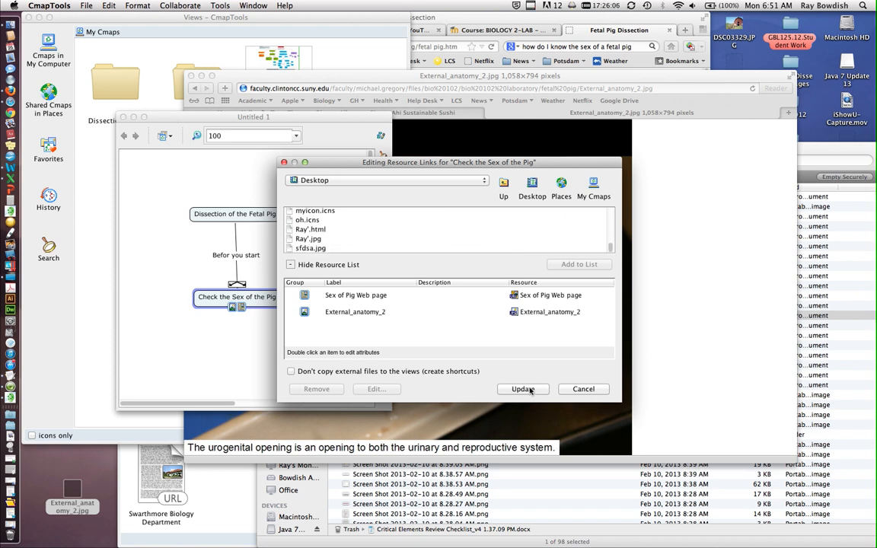
click(602, 393)
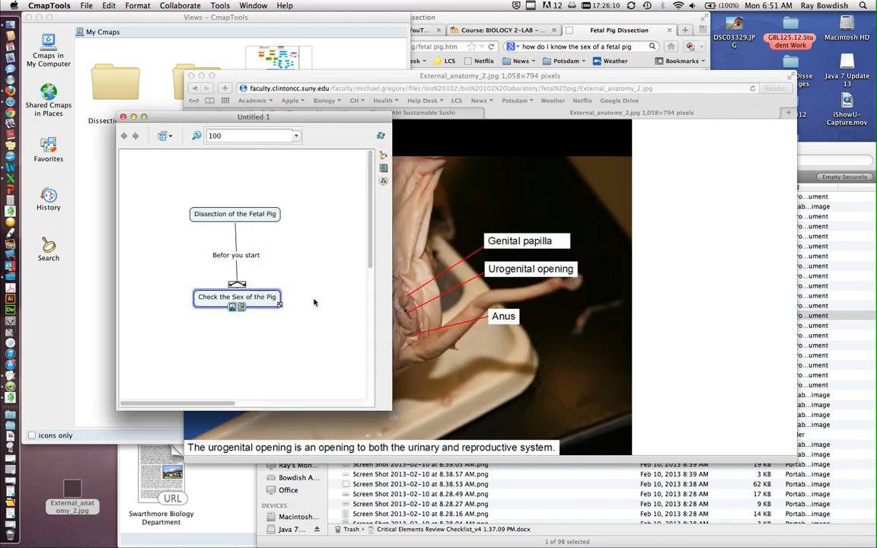
- Save the concept map as "Pig Dissection" in the Dissection Cmap folder
click(86, 5)
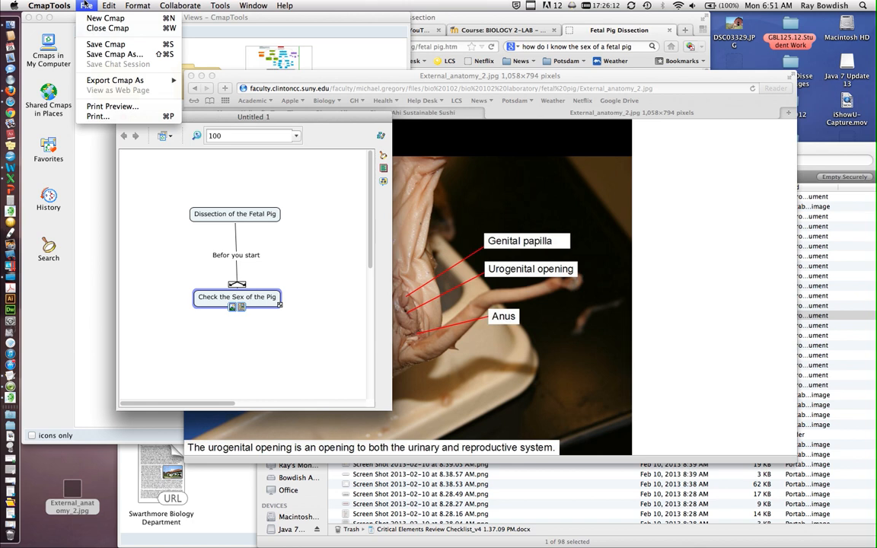
click(96, 44)
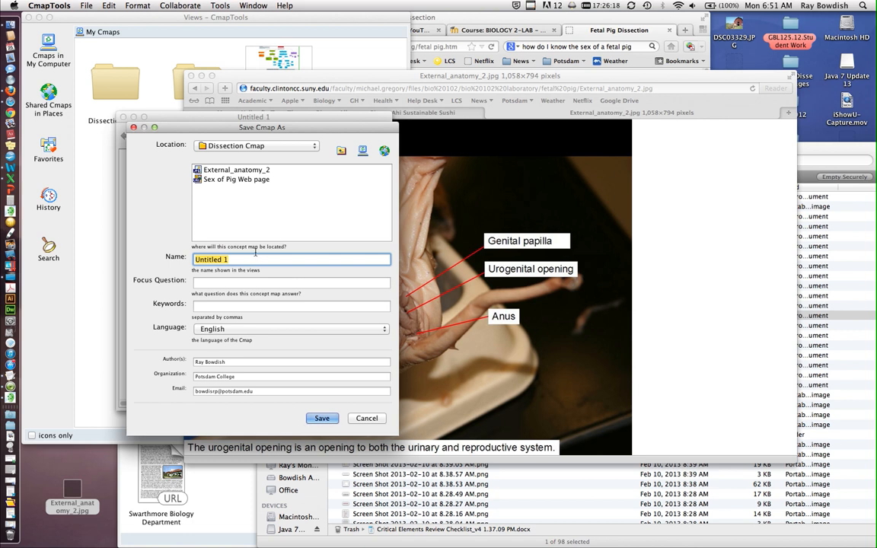
text(Pig Dissection)
click(330, 418)
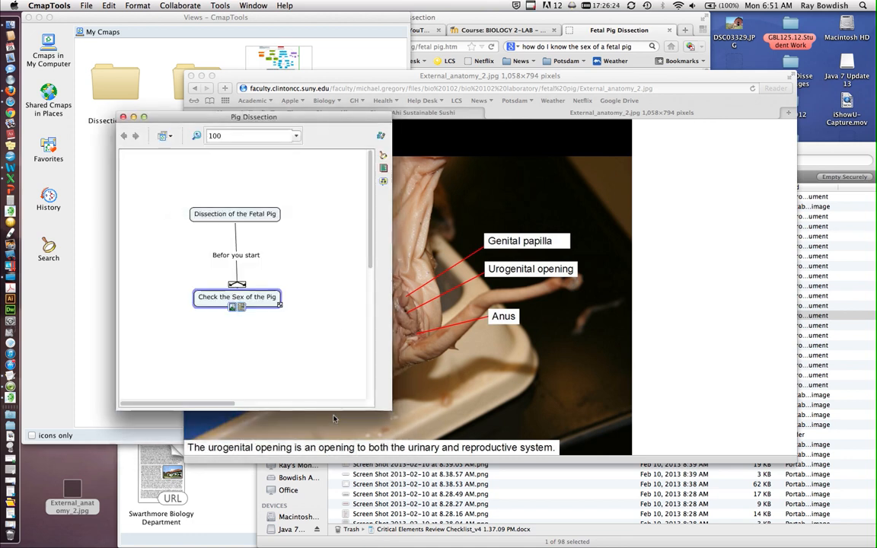
- Open the Dissection Cmap folder from My Cmaps and check that it holds the concept map and its attached resources
click(169, 48)
click(114, 87)
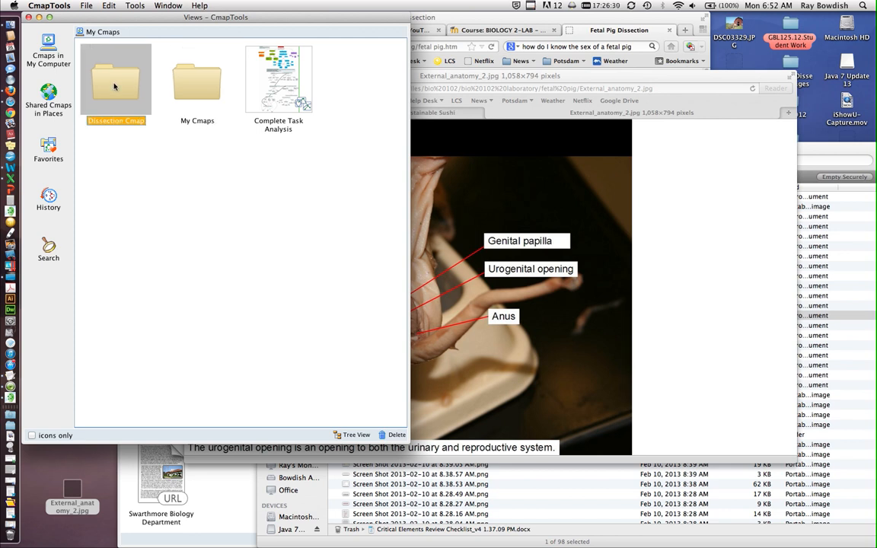
double_click(115, 87)
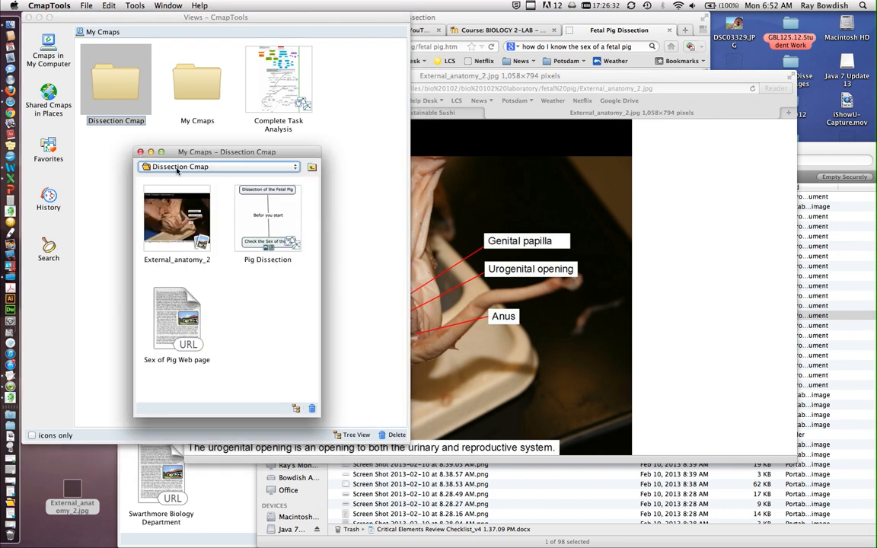
click(239, 198)
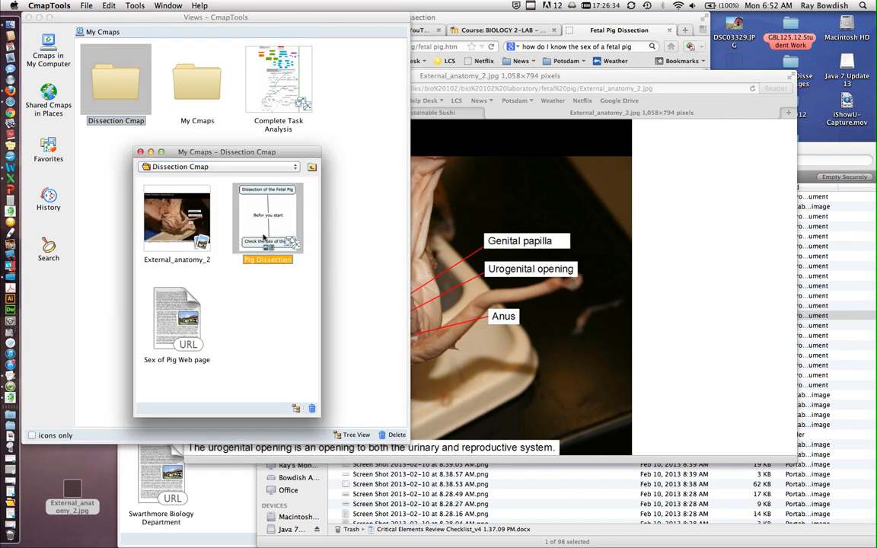
click(179, 221)
click(176, 316)
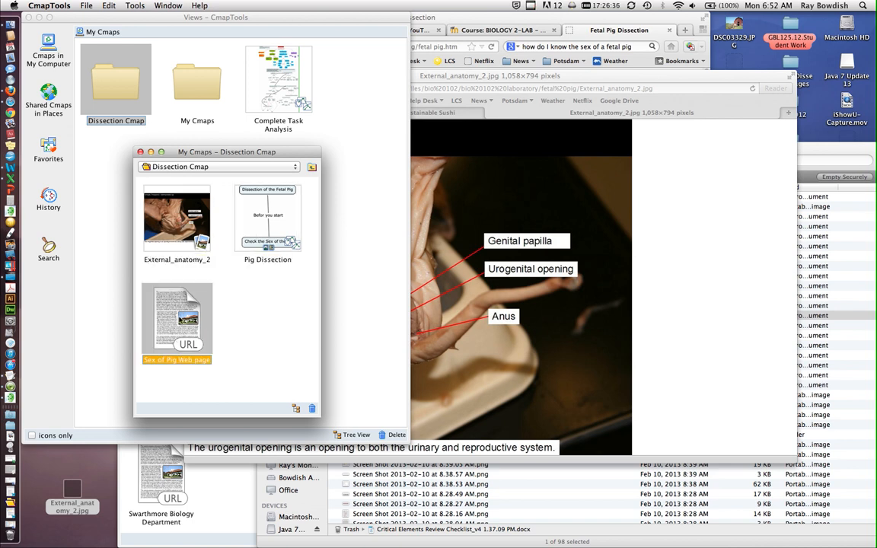
click(176, 236)
click(250, 303)
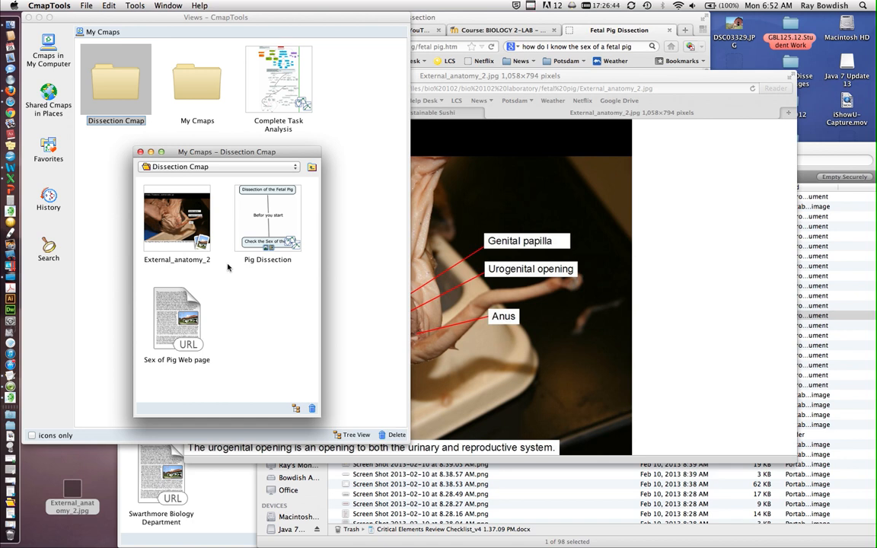
- Switch to Firefox and open Team Forum Unit II from the BIOLOGY 2-LAB course page
click(10, 90)
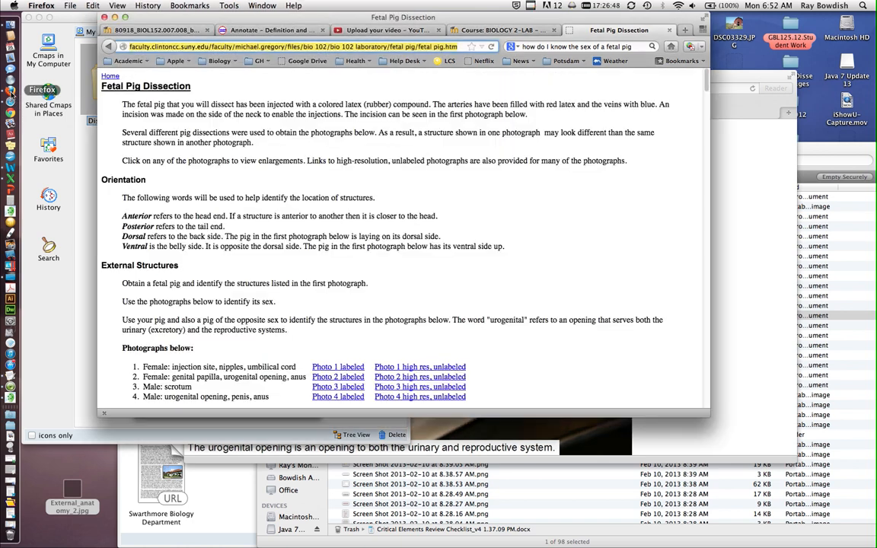
click(151, 30)
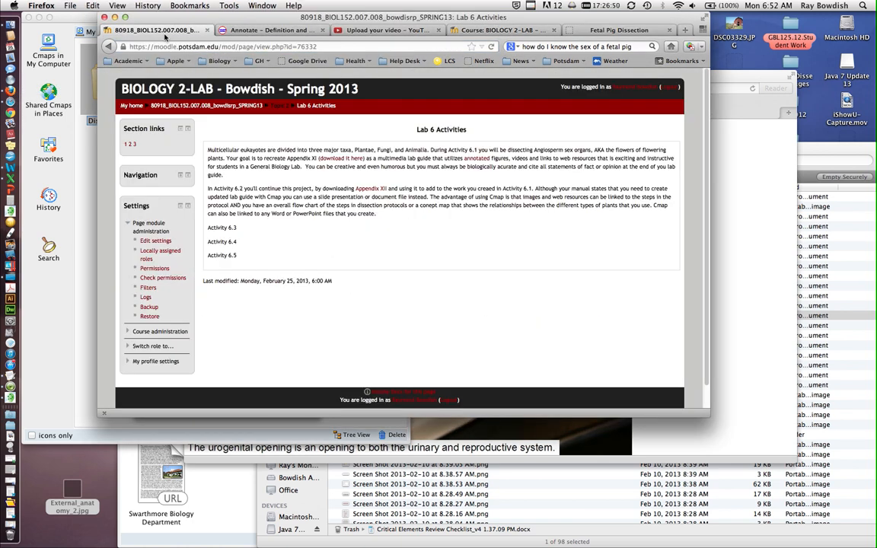
click(211, 106)
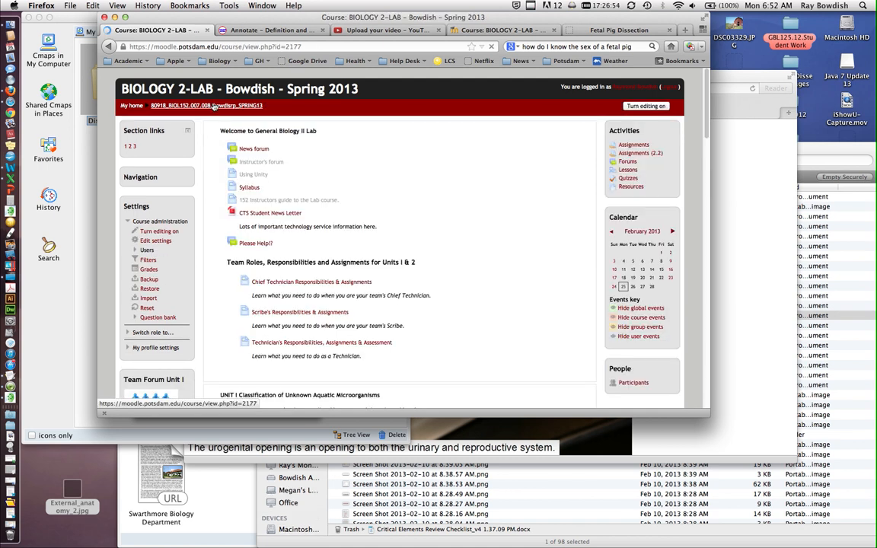
scroll(274, 244, down, 3)
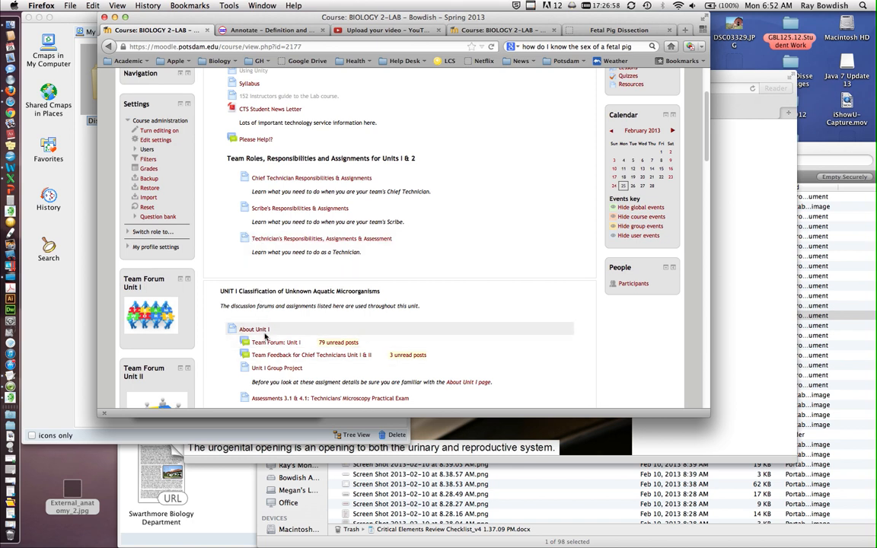
scroll(265, 337, down, 3)
scroll(265, 337, down, 4)
scroll(274, 327, down, 8)
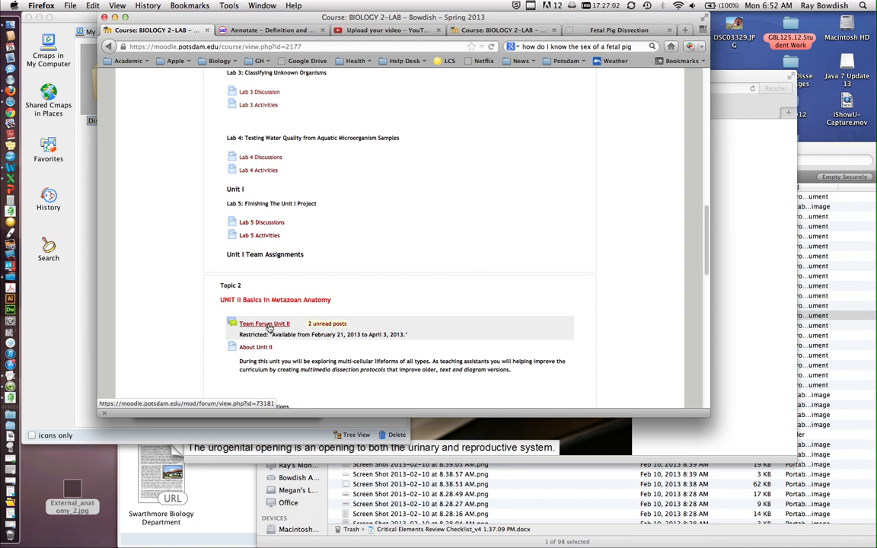
click(268, 328)
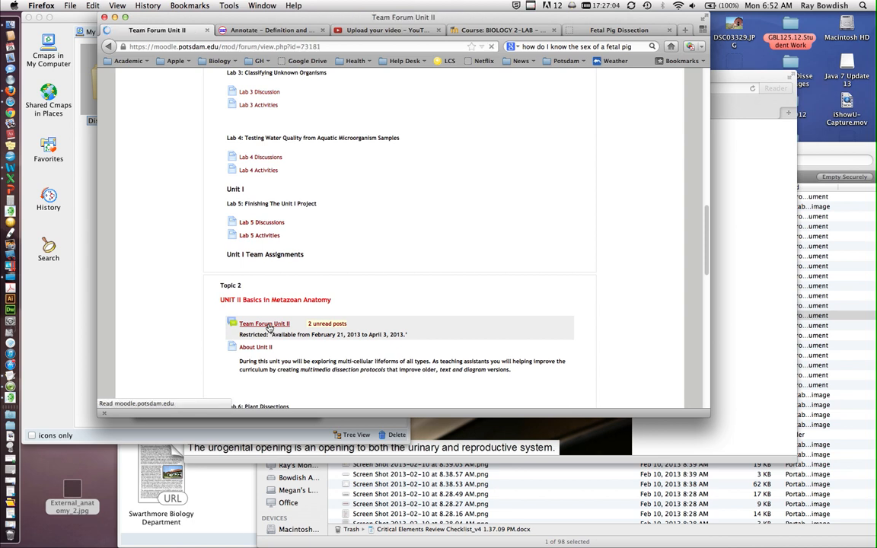
- Start a new discussion topic in the team forum with the subject "Pig Dissection Cmap"
scroll(296, 207, down, 4)
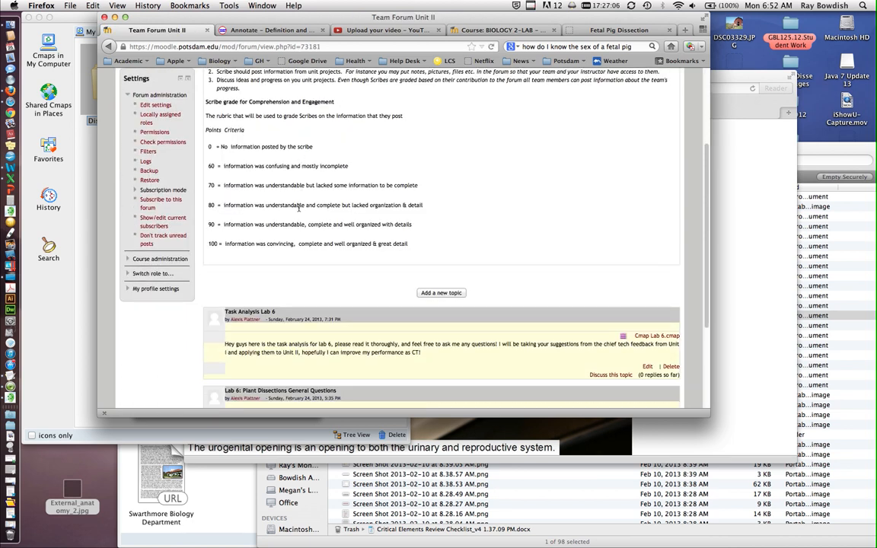
click(454, 294)
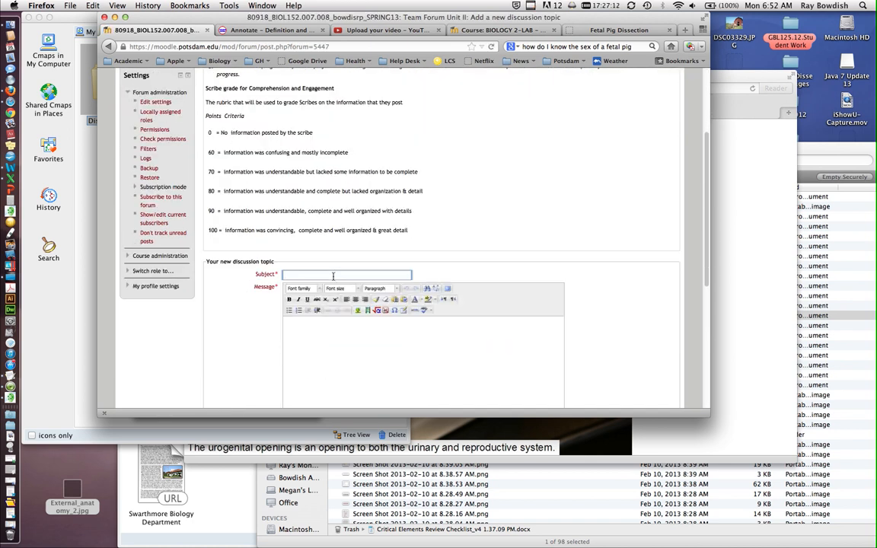
text(Pig Dissection Cmap)
- Write "Hey check out my Cmap!" as the message of the new discussion topic
click(335, 358)
scroll(366, 366, down, 3)
text(Hey Ch)
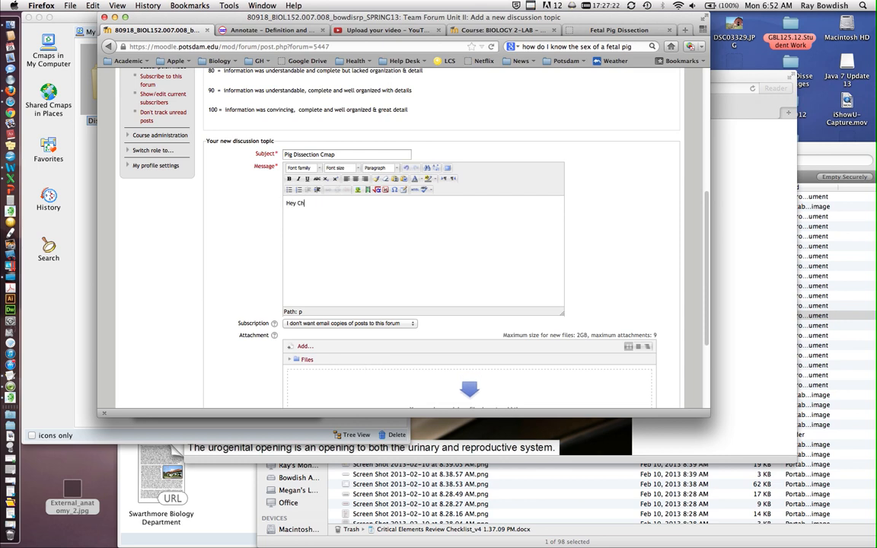
text(eck out my Cmap!)
click(299, 203)
key(BackSpace)
text(c)
- Switch to Finder and open the Documents folder to locate the concept map files for the forum attachment
scroll(340, 251, down, 4)
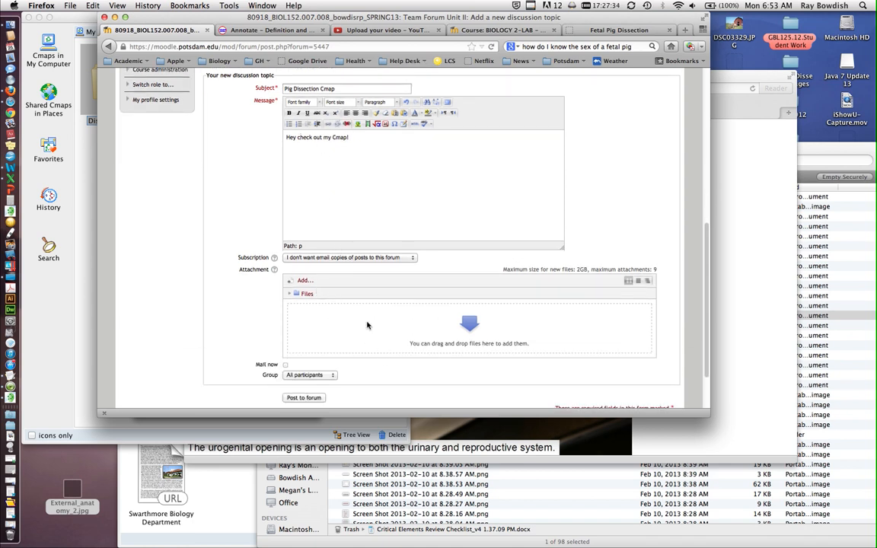
click(83, 261)
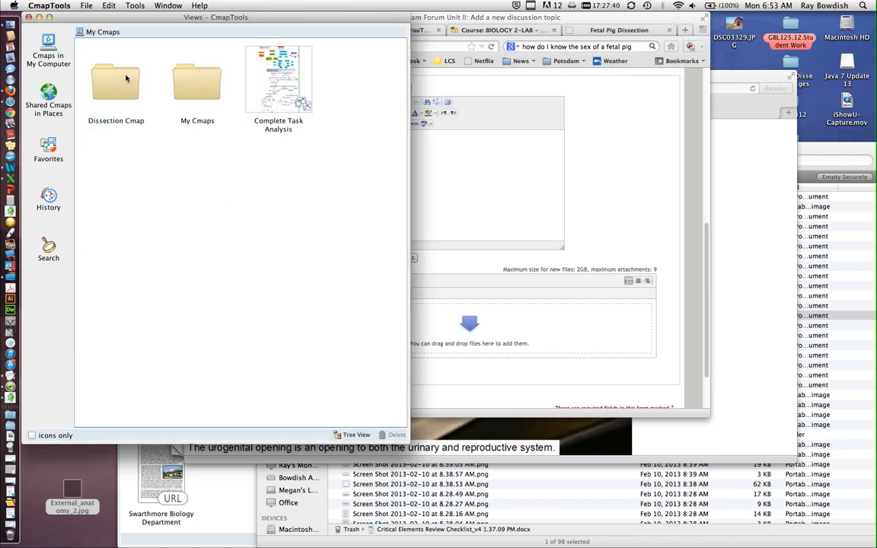
click(11, 24)
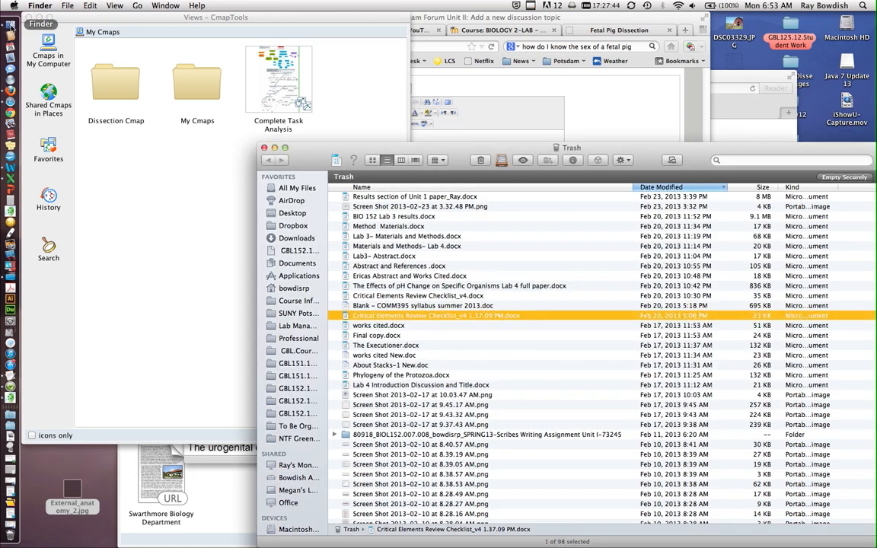
drag(389, 147, 177, 6)
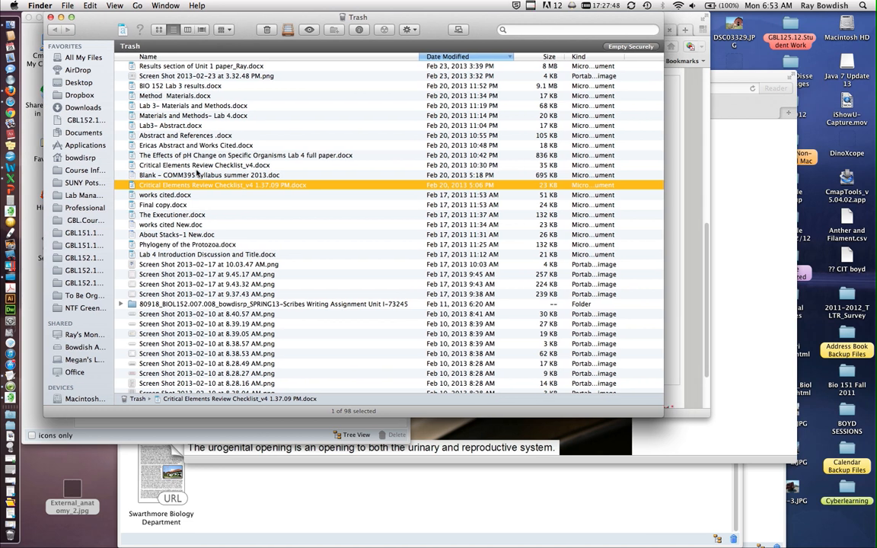
click(90, 135)
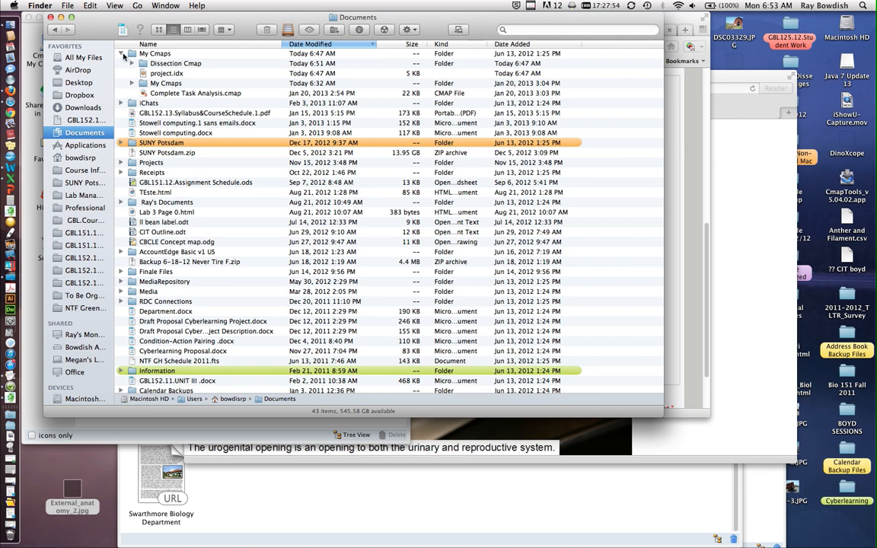
- Compress the Dissection Cmap folder inside My Cmaps into a zip archive
click(121, 54)
click(121, 54)
click(161, 64)
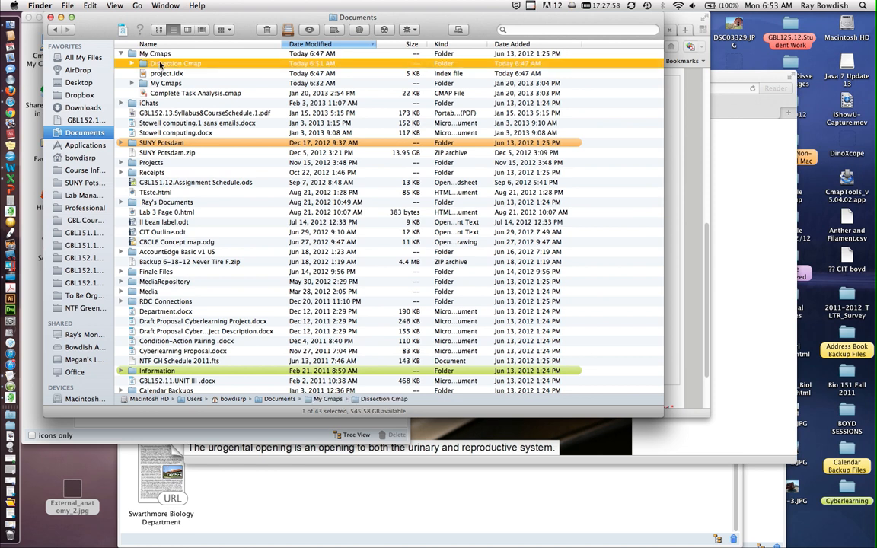
right_click(161, 65)
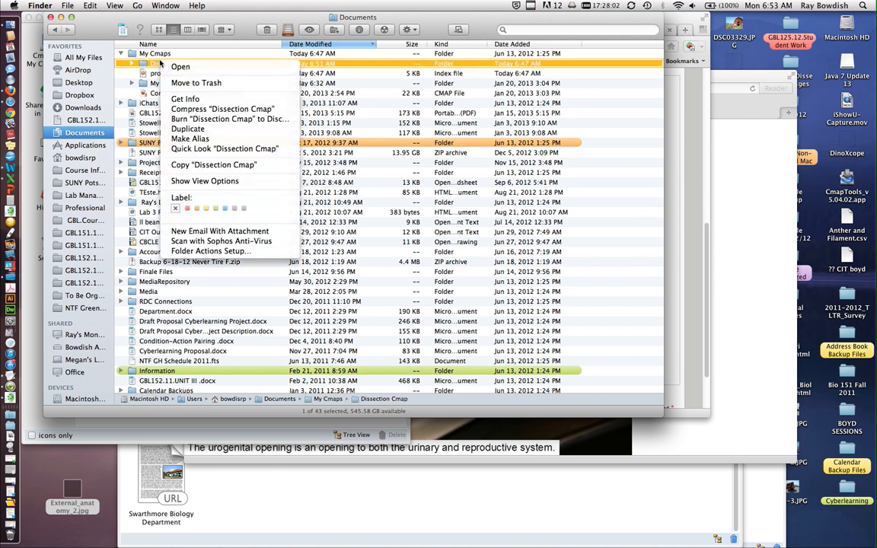
click(184, 110)
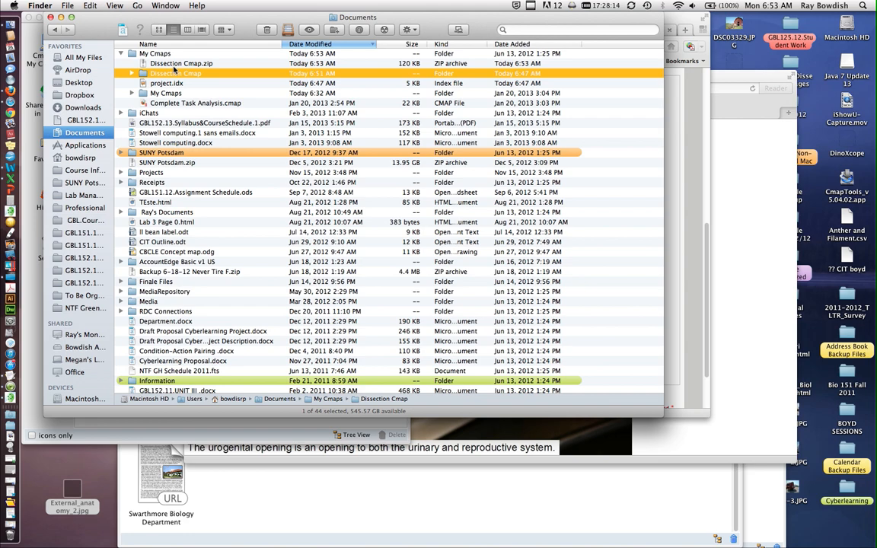
- Arrange the Finder window beside the forum post so both Dissection Cmap.zip and the attachment area are accessible
drag(90, 14, 543, 13)
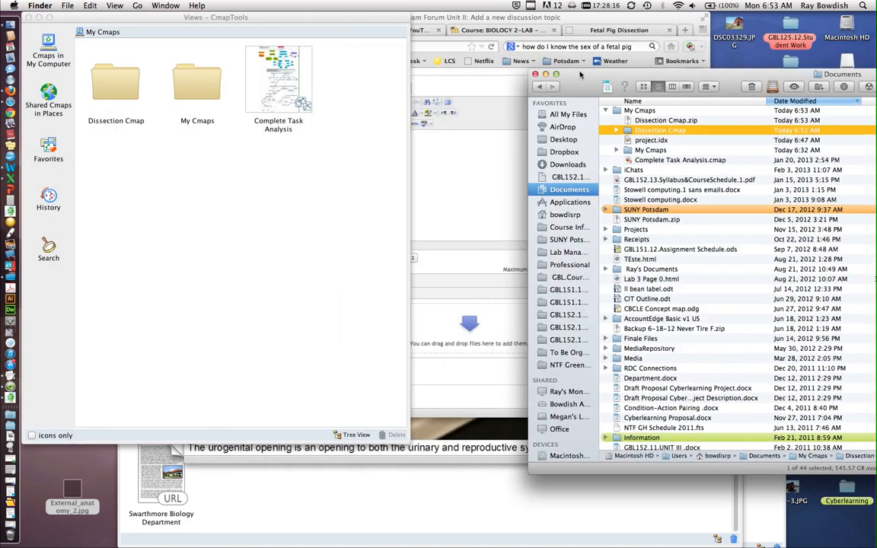
click(438, 187)
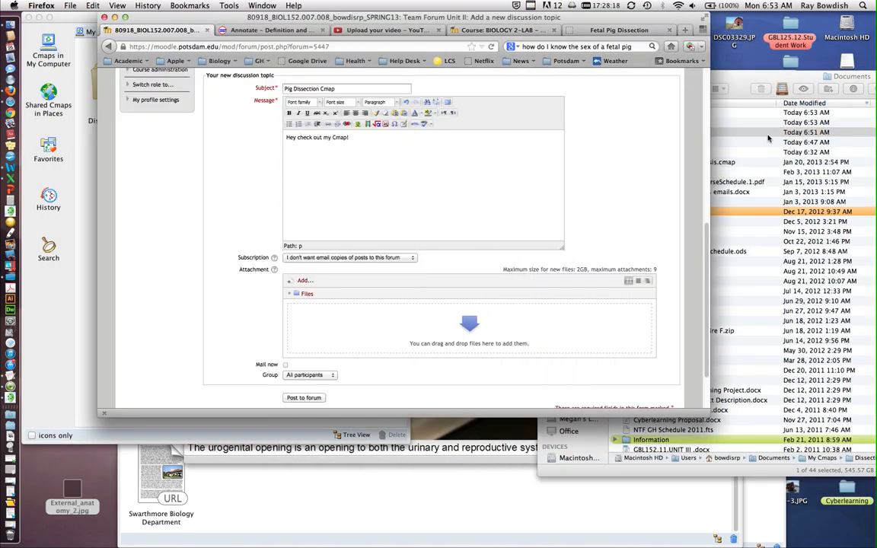
click(739, 84)
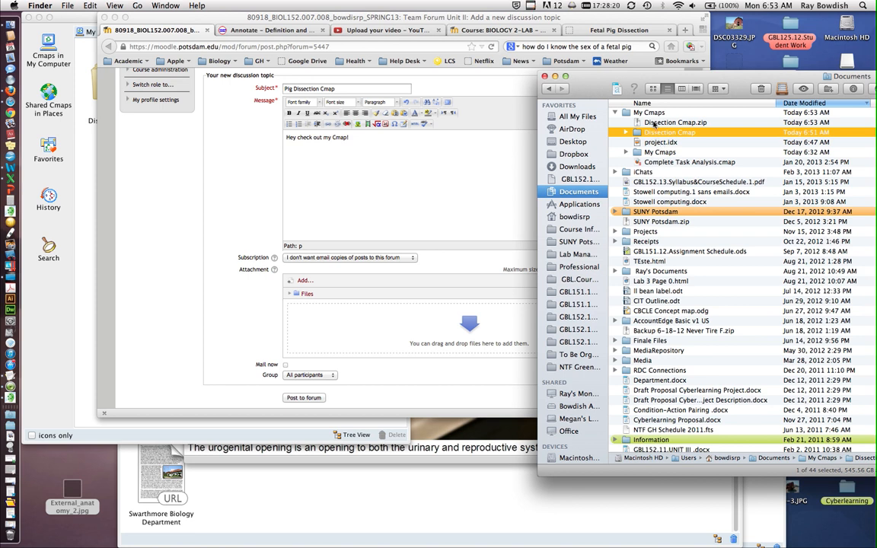
- Attach Dissection Cmap.zip to the new discussion topic, post it to the forum and continue to the forum page
drag(653, 124, 366, 335)
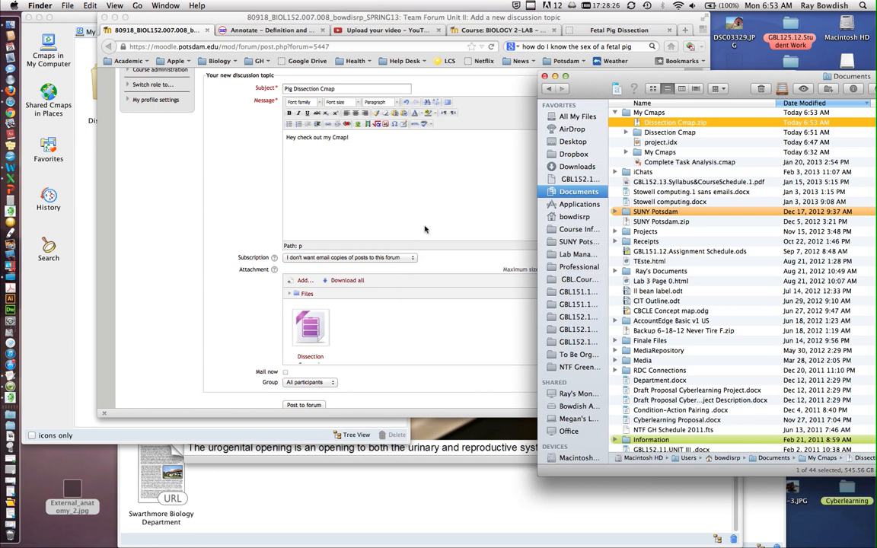
scroll(416, 238, down, 3)
click(304, 336)
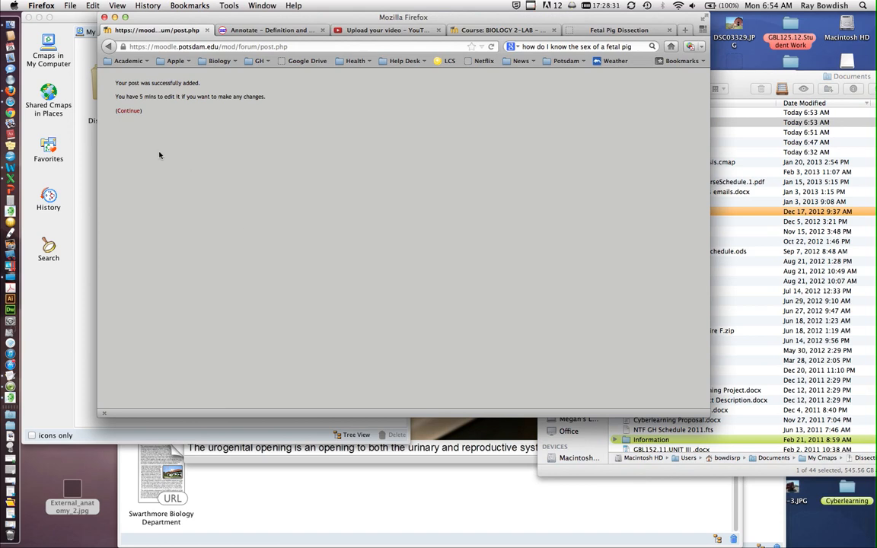
click(129, 111)
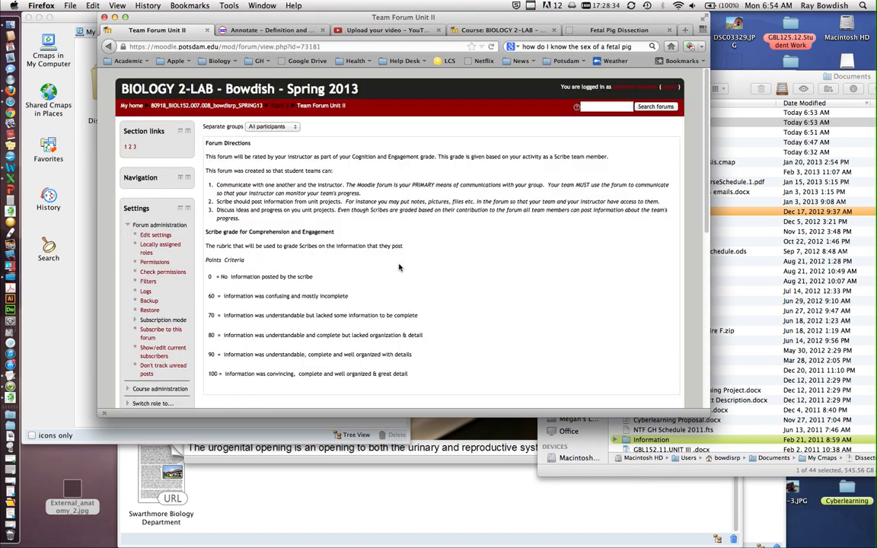
- Download the Dissection Cmap.zip attachment from the Pig Dissection Cmap post in the forum's topic list
scroll(408, 280, down, 5)
scroll(408, 280, down, 3)
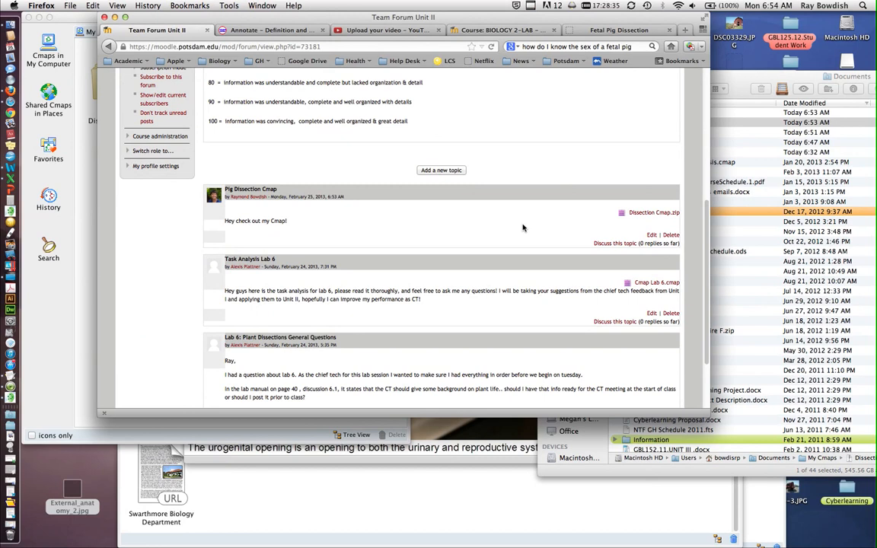
click(654, 214)
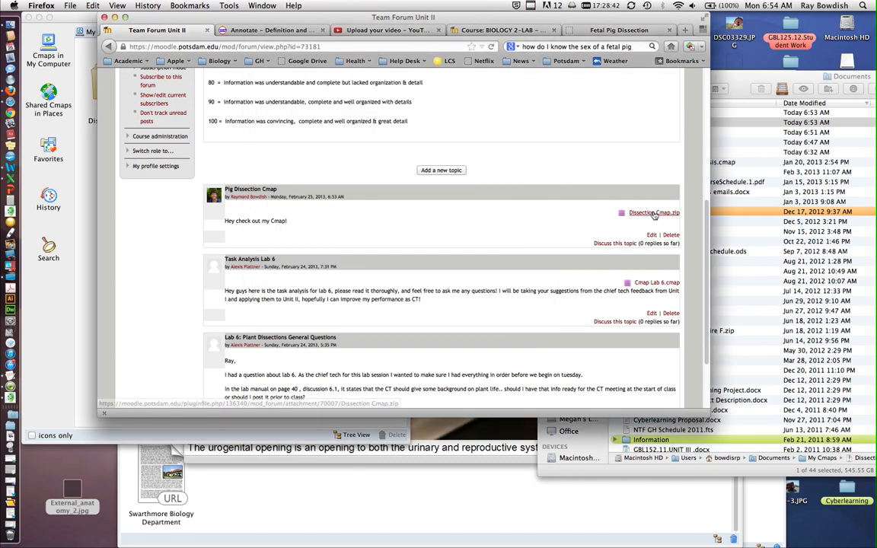
- Switch to Finder with the Downloads folder open and move its window up so the whole file list is accessible
click(11, 420)
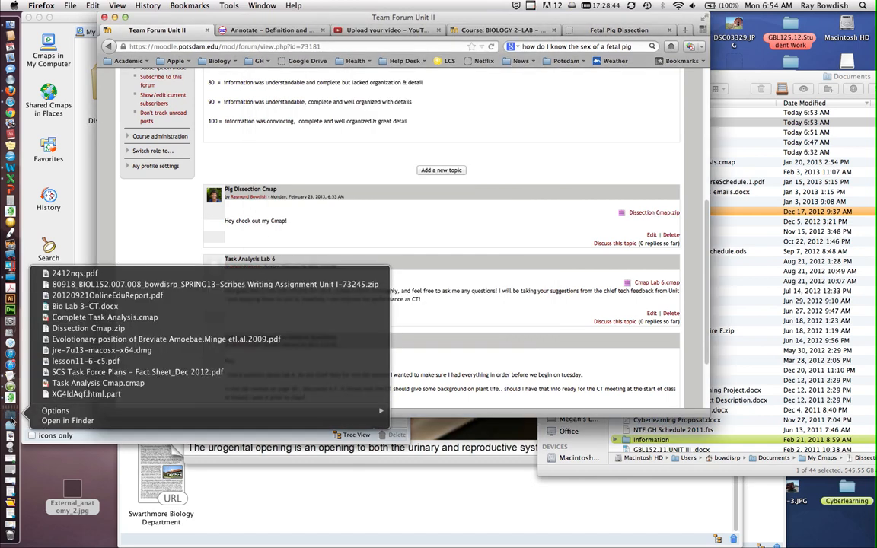
click(84, 421)
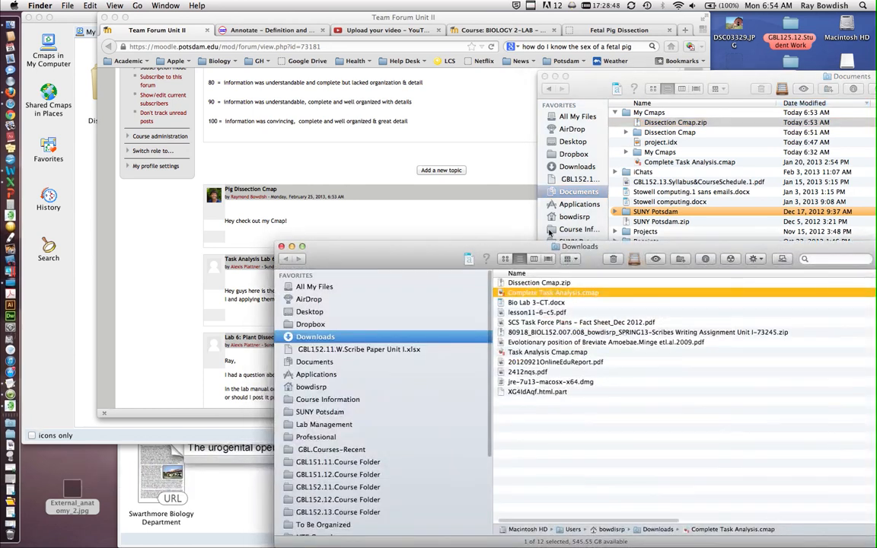
drag(427, 259, 236, 54)
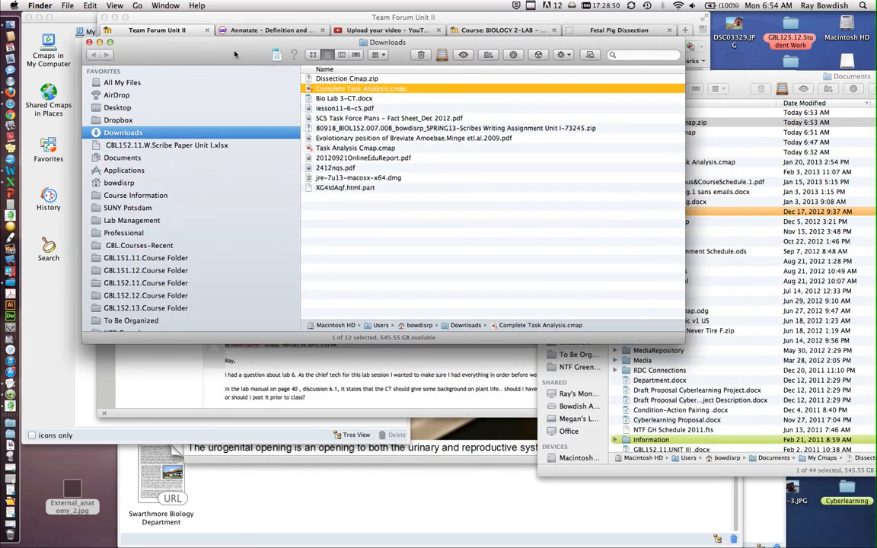
- Extract the downloaded Dissection Cmap.zip archive in the Downloads folder
click(356, 79)
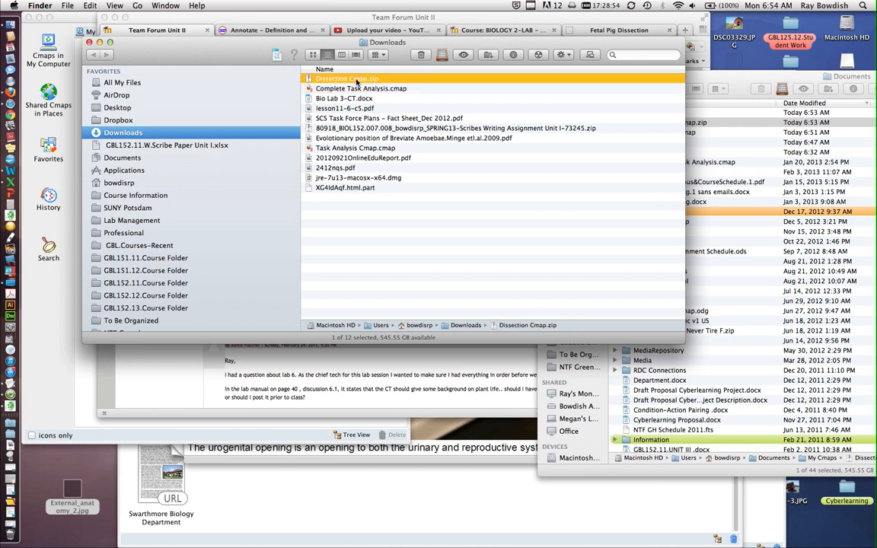
right_click(357, 81)
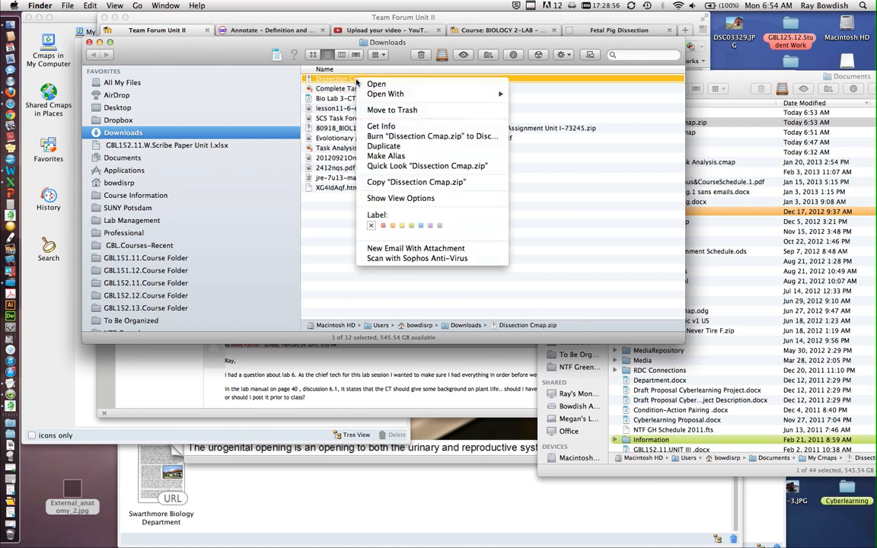
click(333, 79)
click(333, 79)
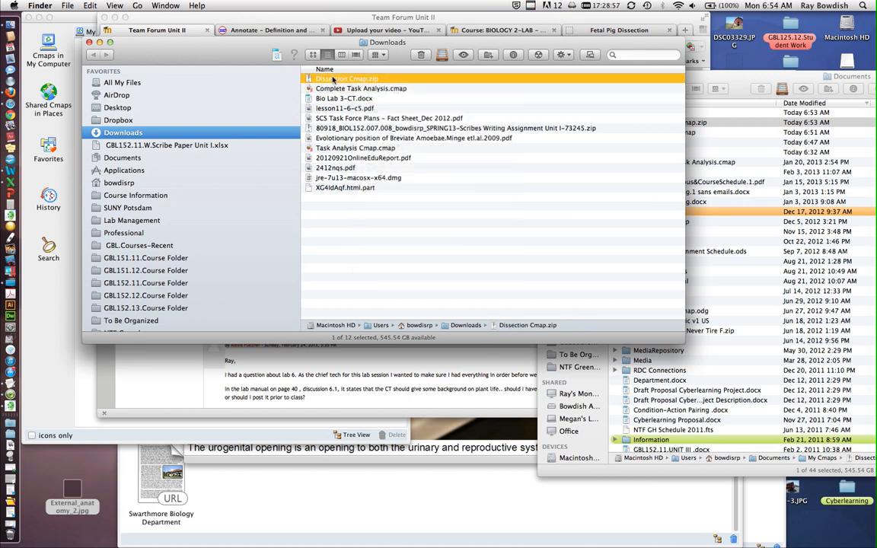
double_click(309, 80)
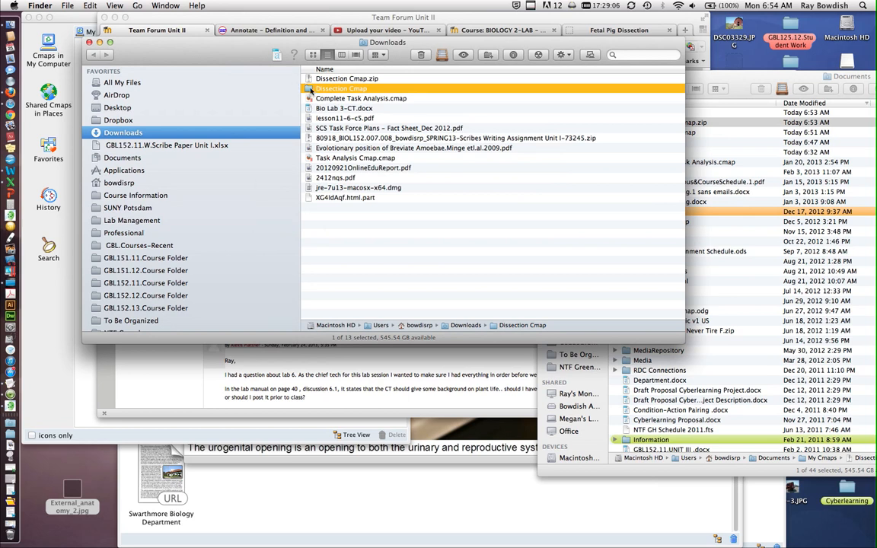
- Open the extracted Dissection Cmap folder and try to open Pig Dissection.cmap with its default application
double_click(310, 89)
click(341, 90)
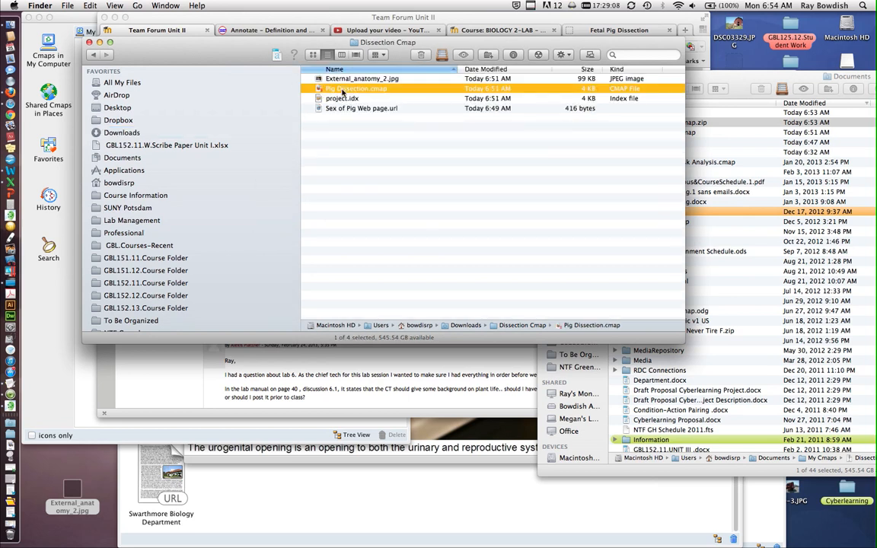
double_click(342, 90)
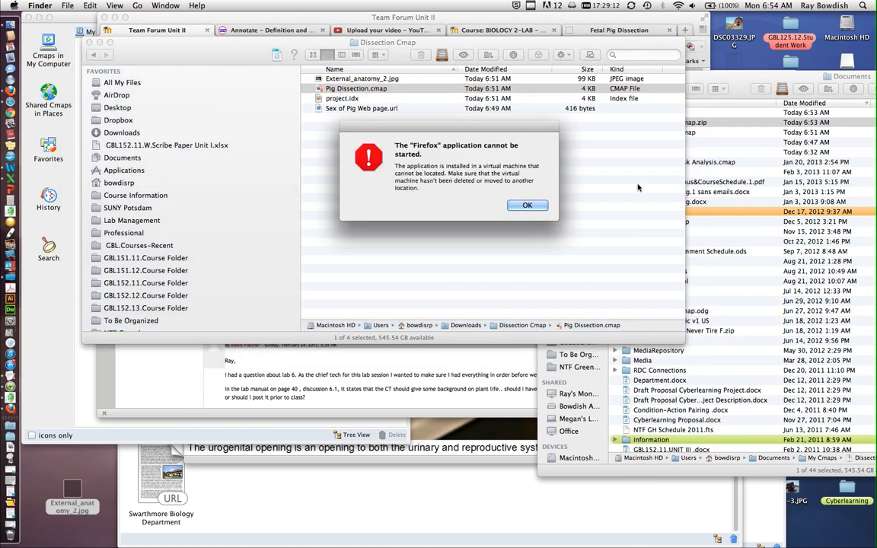
click(526, 204)
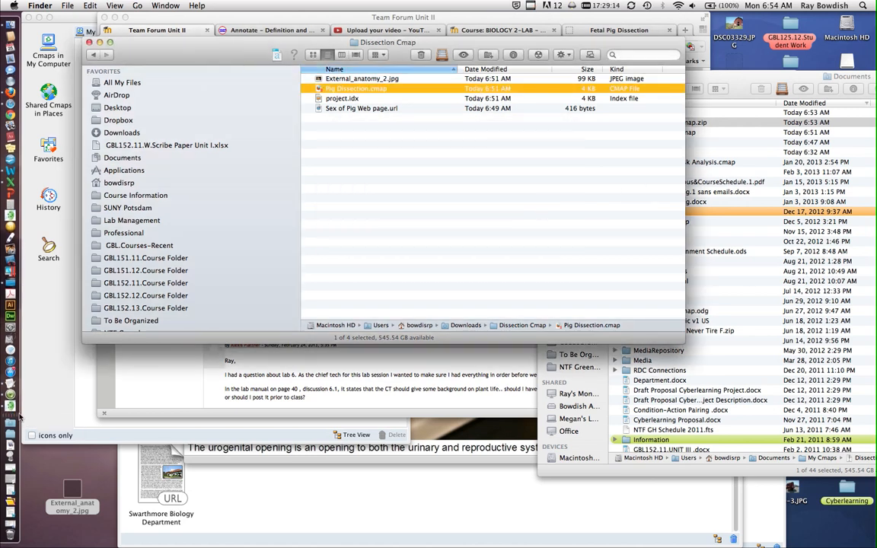
- Open Pig Dissection.cmap from the extracted folder in CmapTools and enlarge the map window
drag(338, 90, 3, 409)
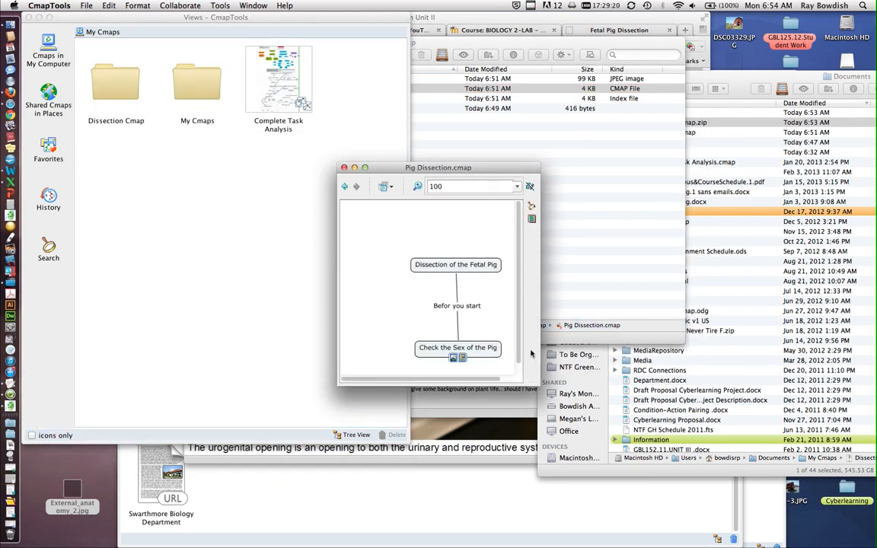
drag(537, 385, 673, 472)
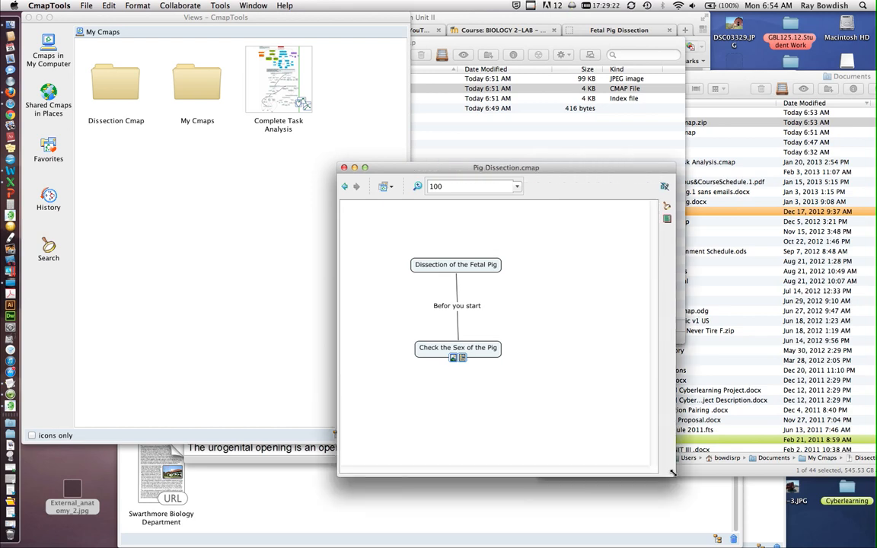